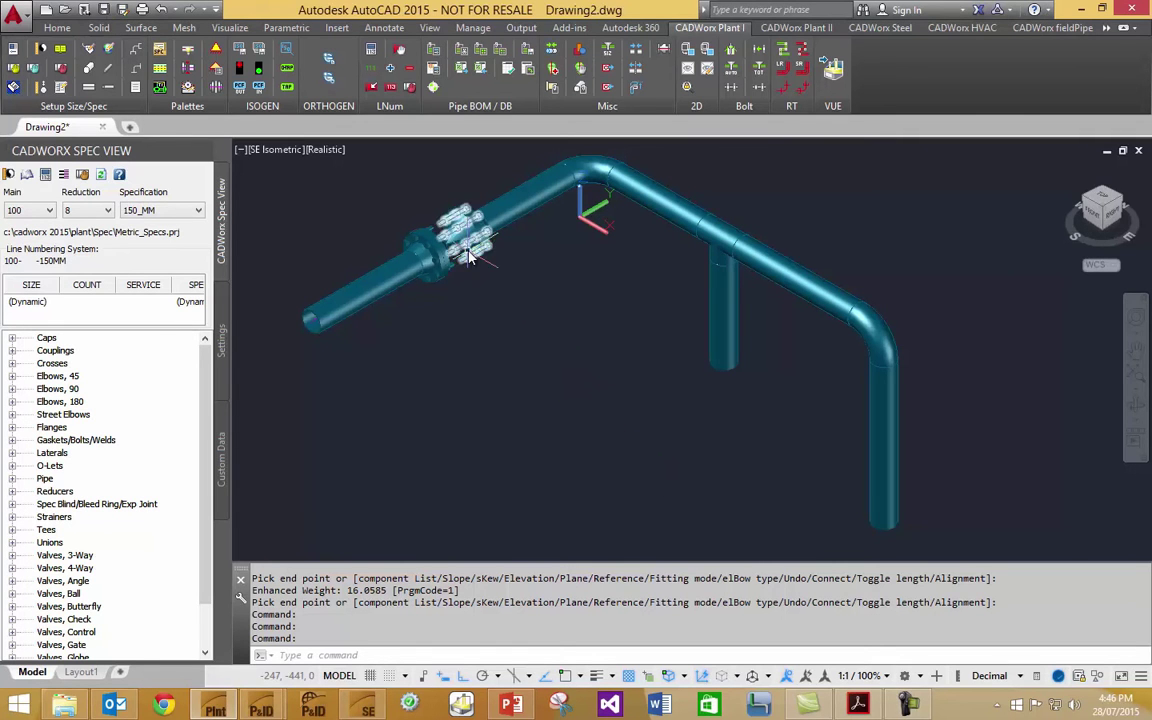
Review the gate valve's long annotation in Component Edit and cancel without changes.
double_click(462, 251)
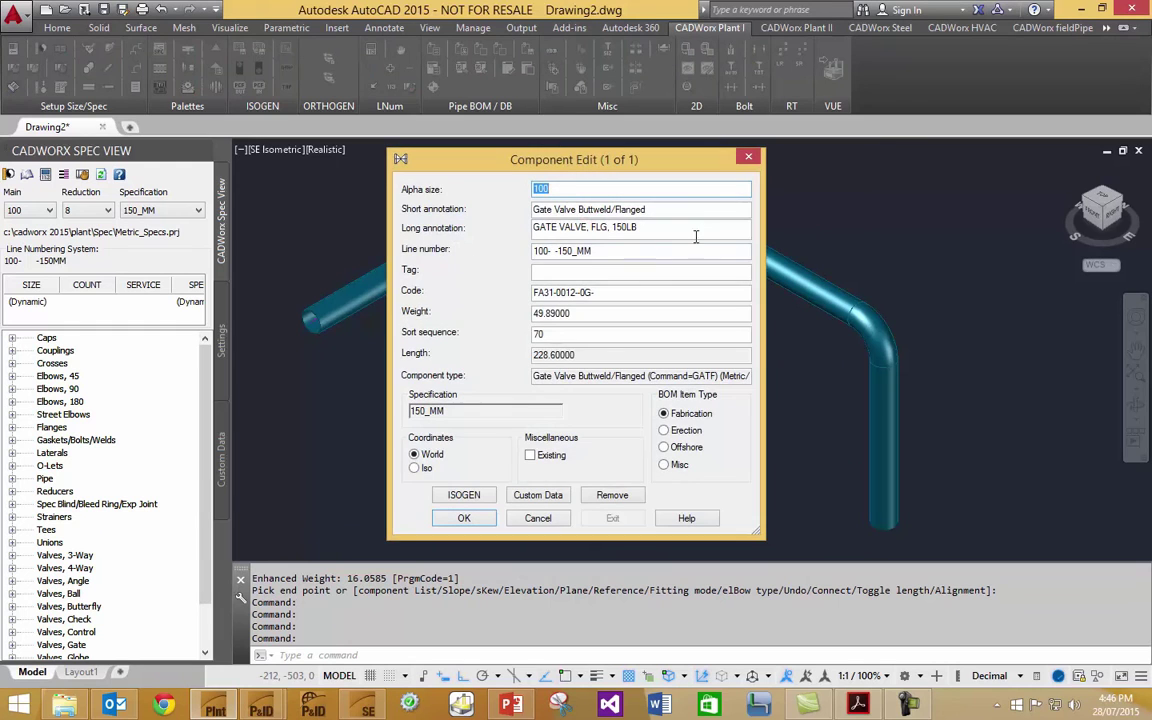
drag(676, 232, 502, 220)
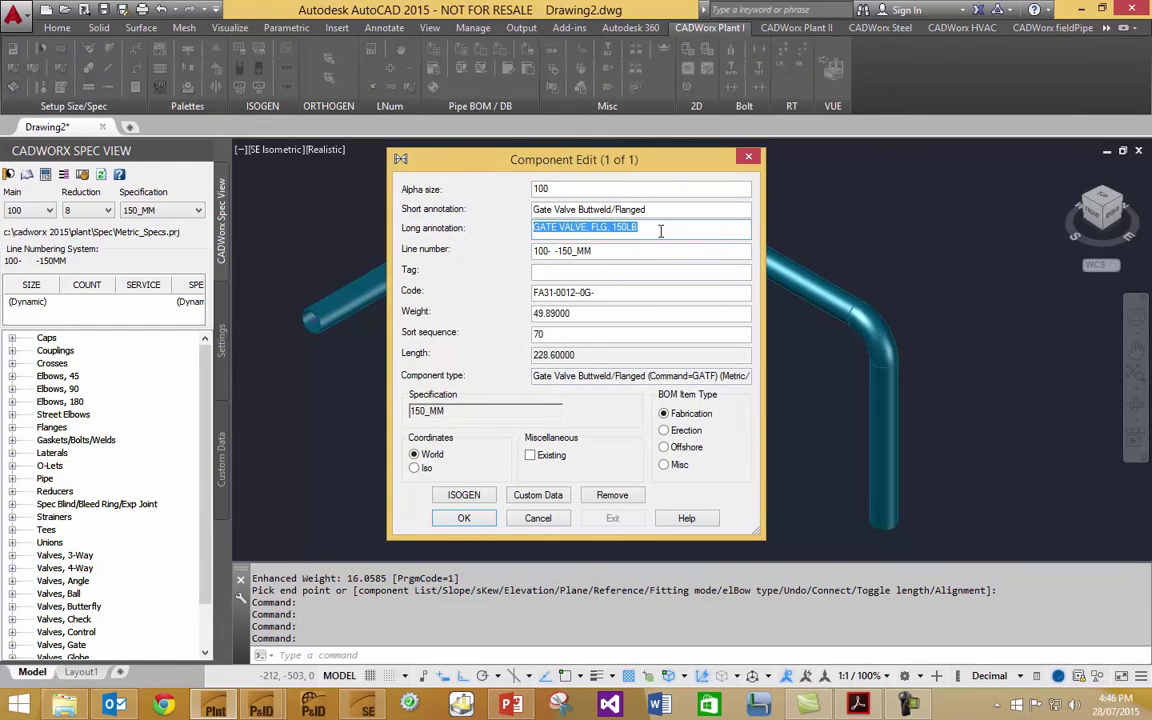
click(538, 518)
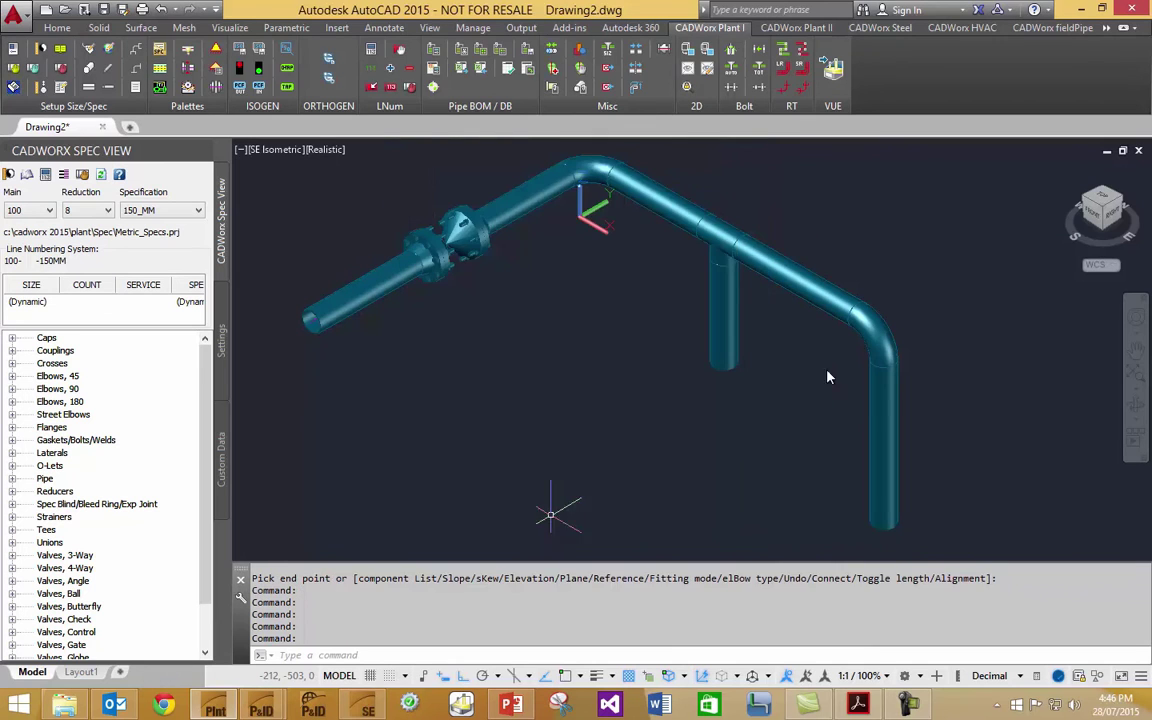
Review the pipe's long annotation, cancel, and bring up the Spec Editor.
double_click(826, 307)
click(728, 224)
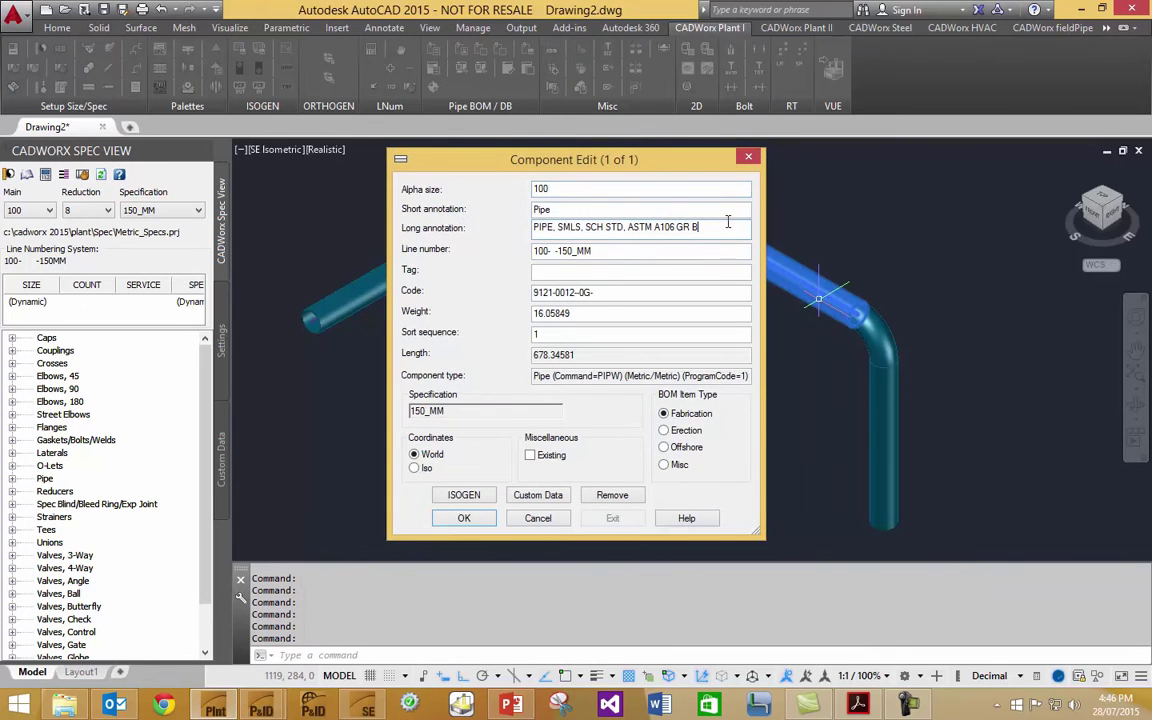
click(749, 160)
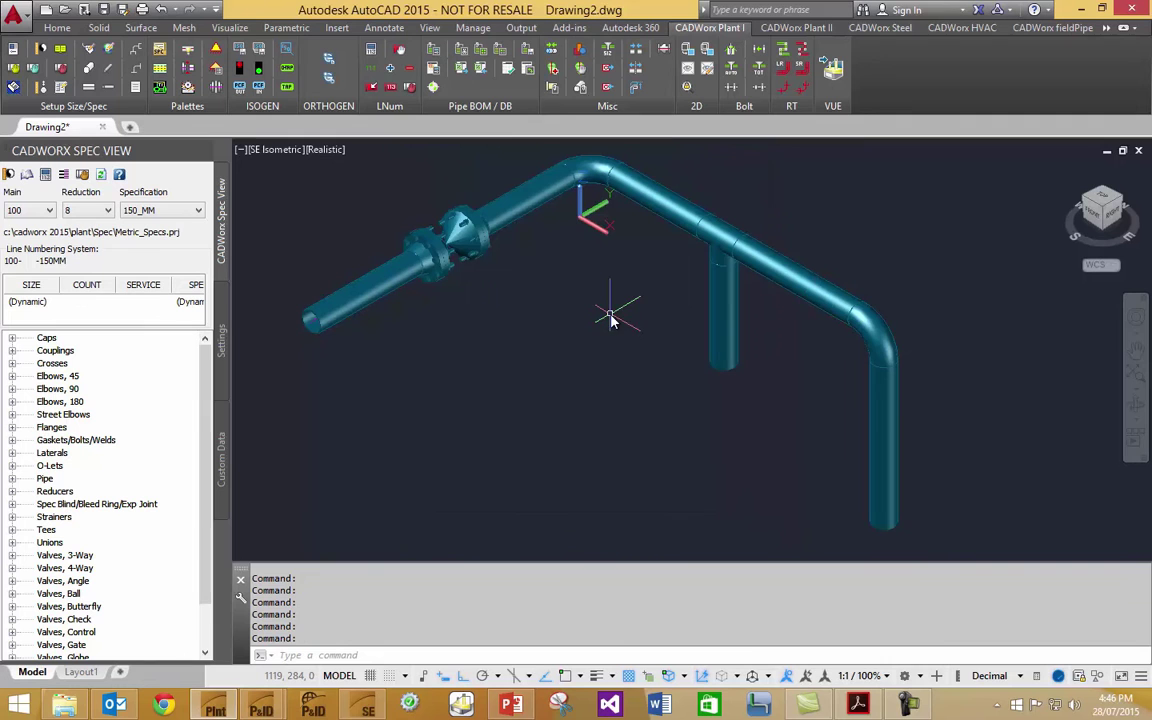
click(368, 705)
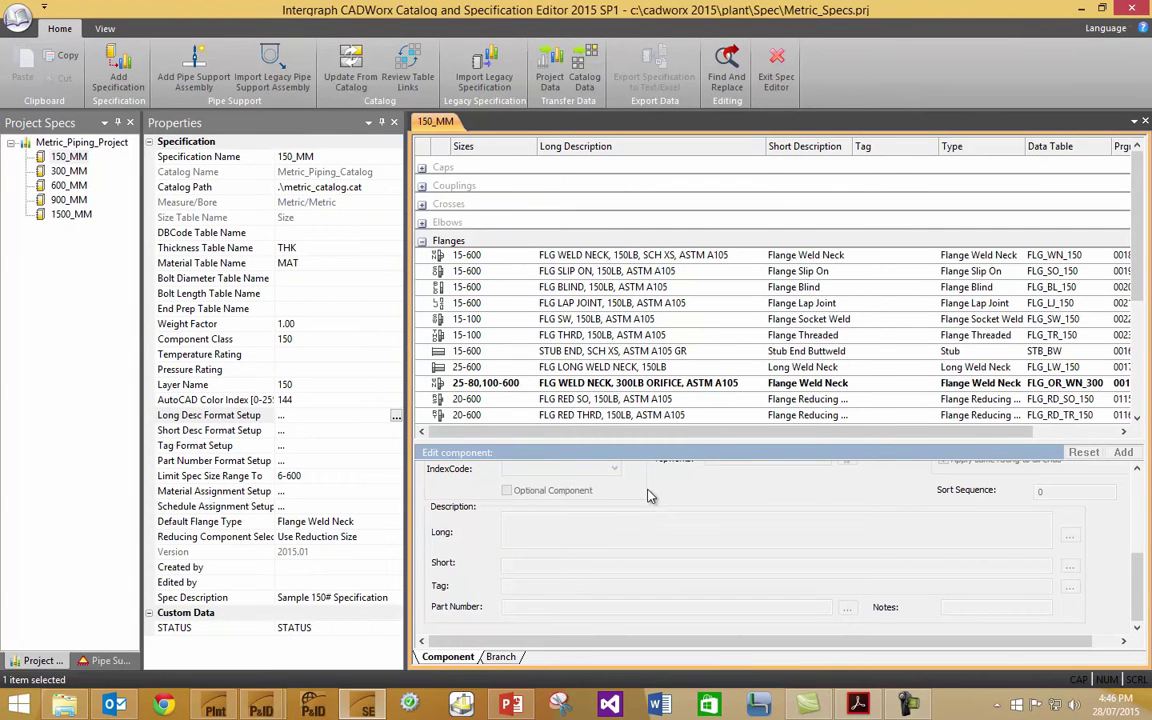
Add '-' followed by MAINTHK_THK_TBL from Thickness Tables to 150_MM's long description format.
click(78, 157)
click(376, 415)
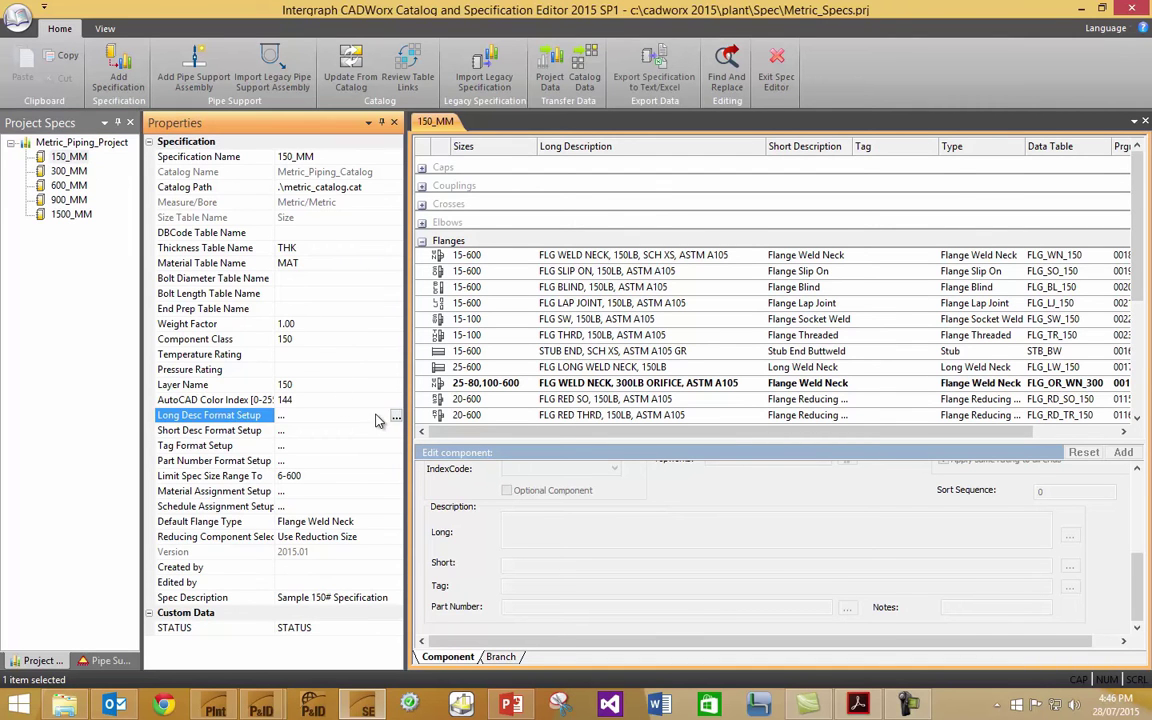
click(396, 417)
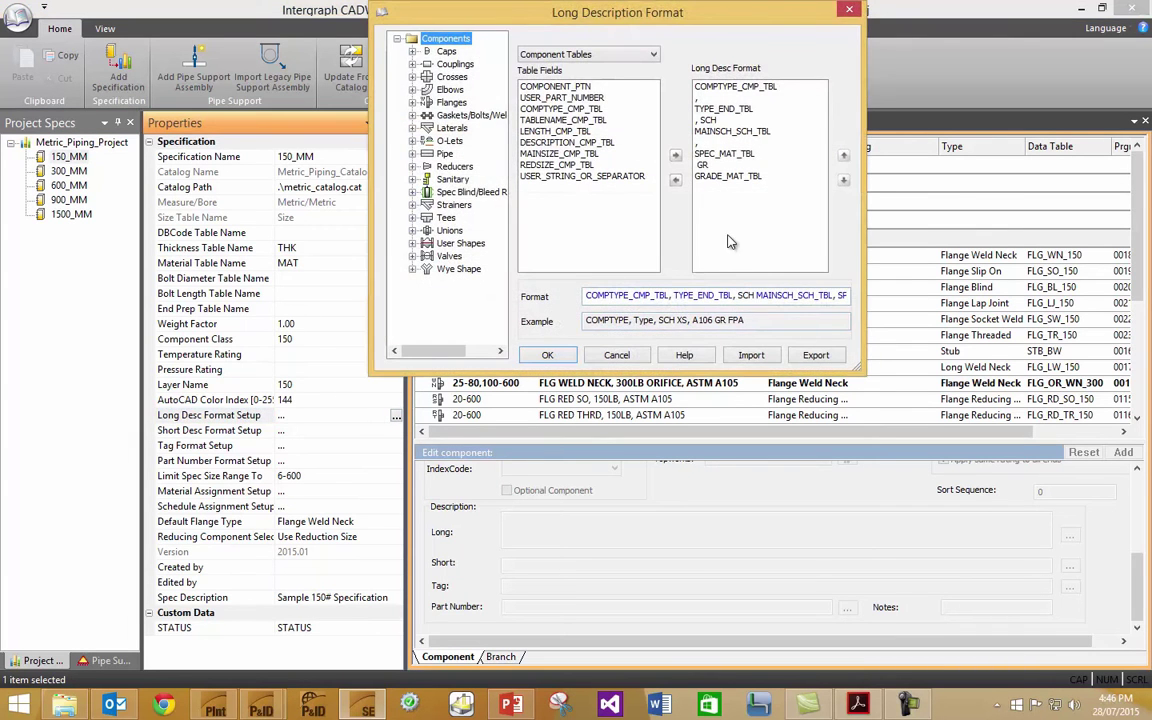
click(600, 55)
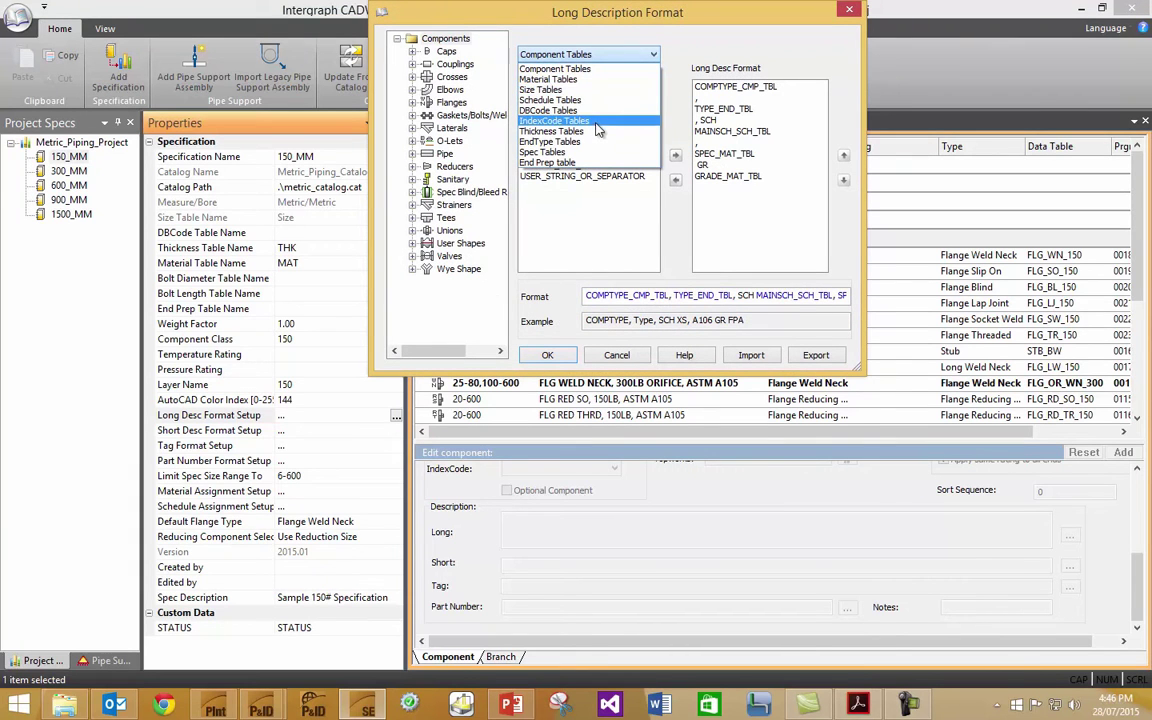
click(592, 131)
click(574, 87)
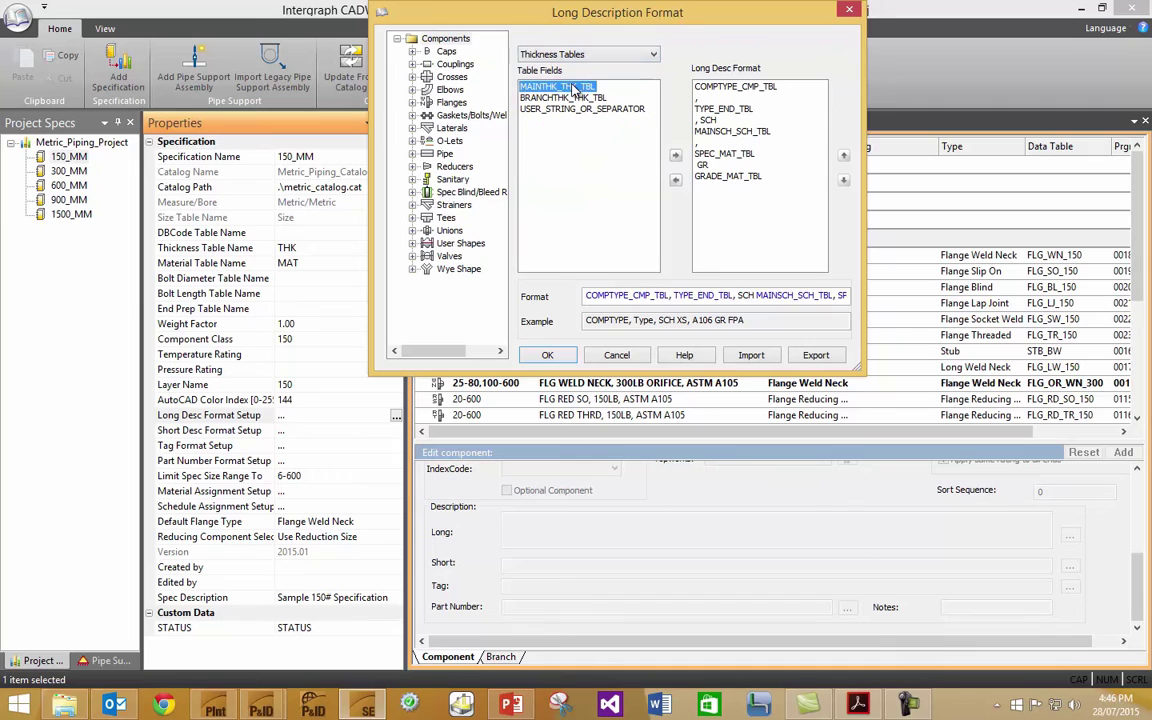
click(675, 155)
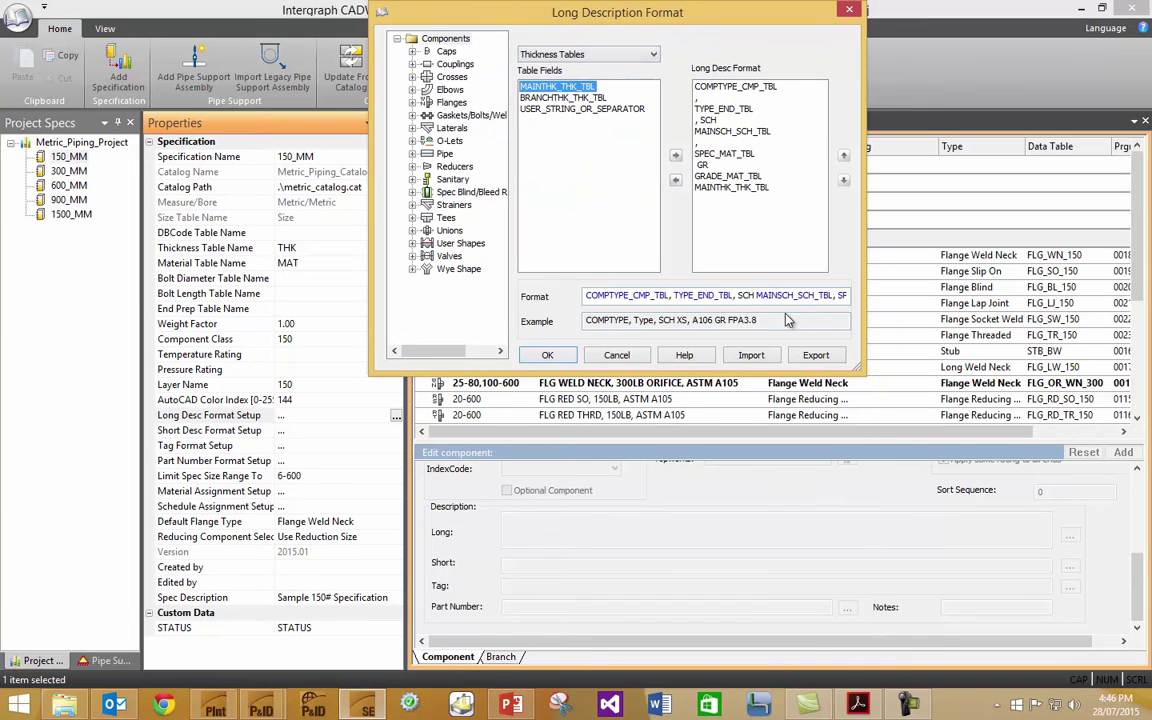
mouse_move(842, 296)
mouse_down()
mouse_move(873, 296)
mouse_move(772, 295)
mouse_up()
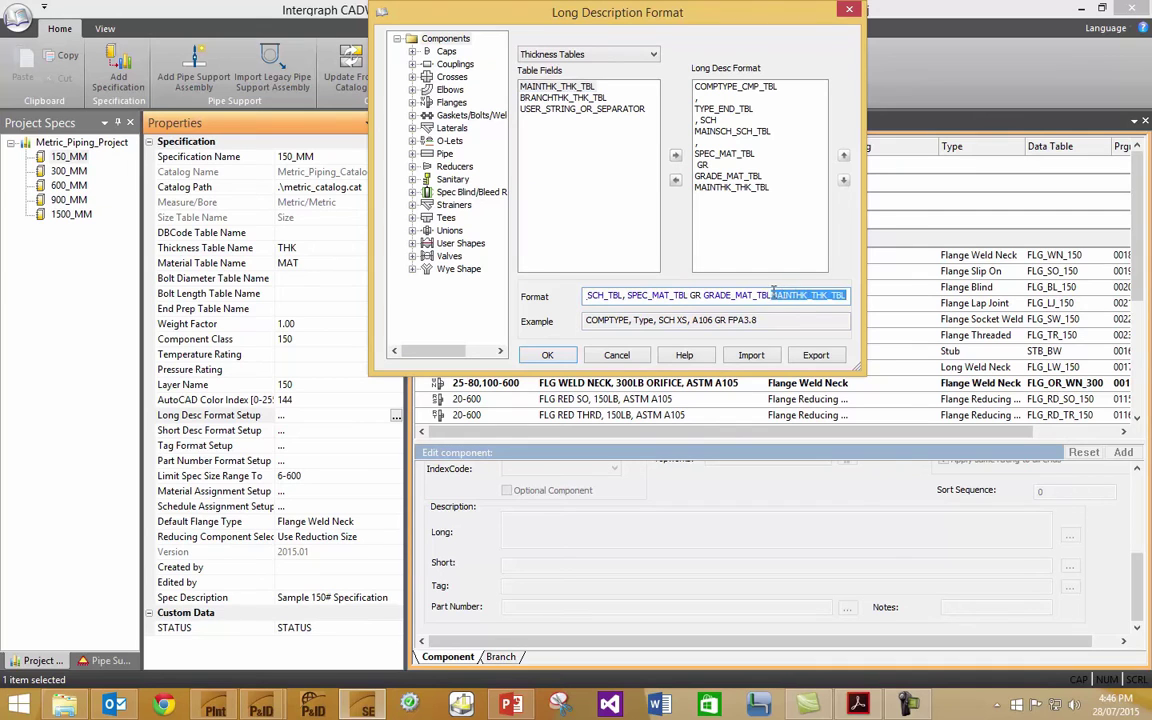
click(772, 295)
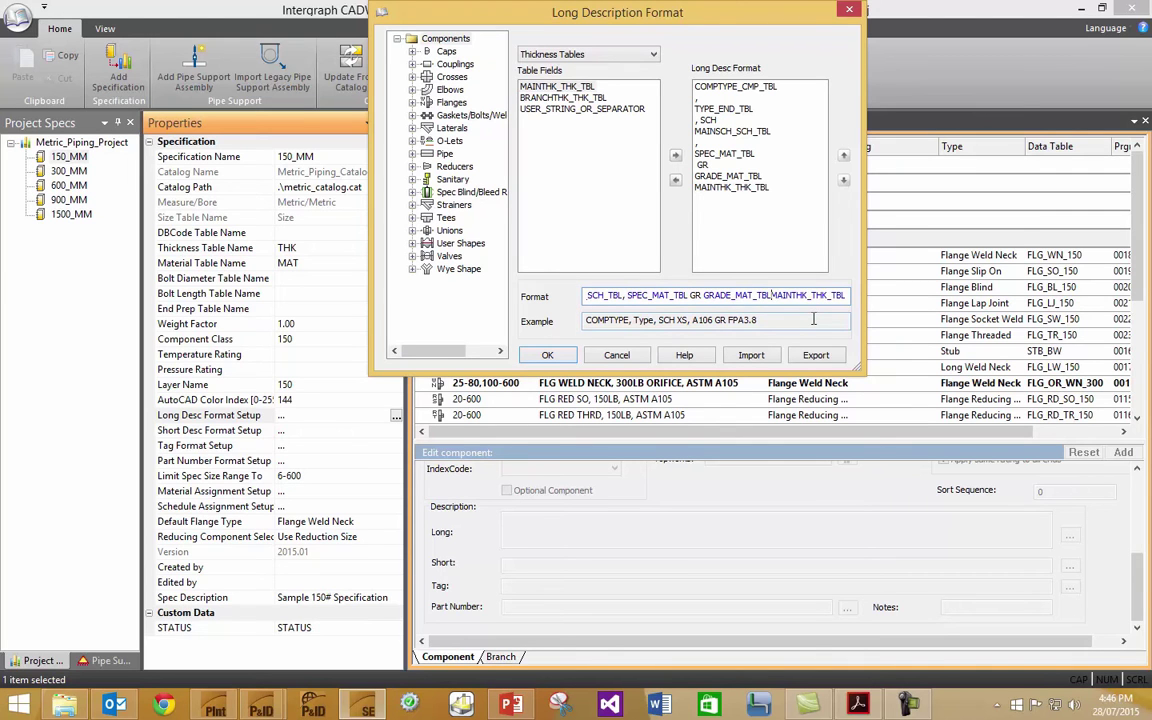
text(-)
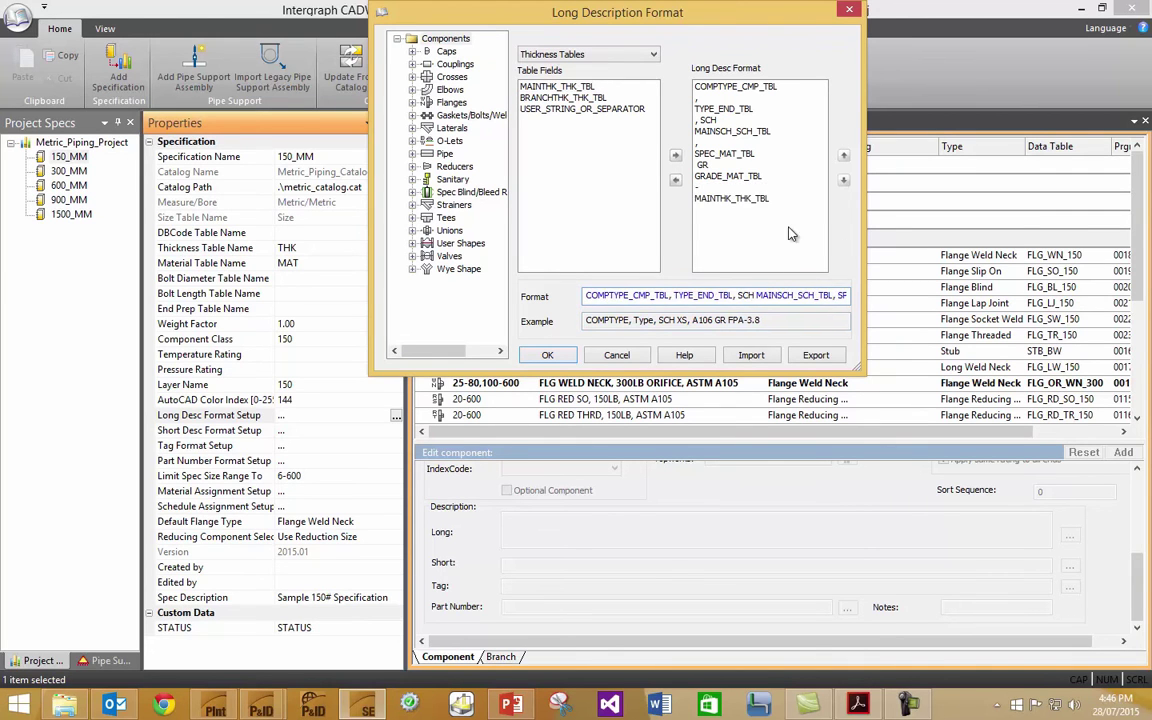
click(547, 355)
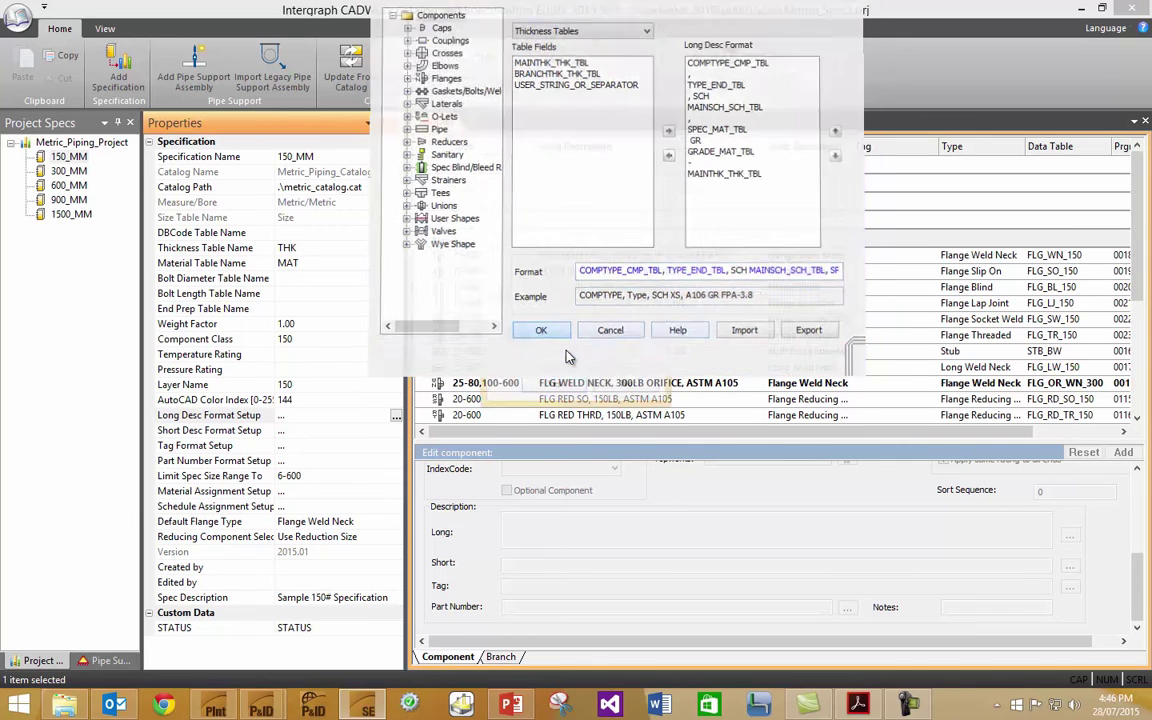
Apply the new format to all 150_MM components, save Metric_Specs, and return to AutoCAD.
click(556, 388)
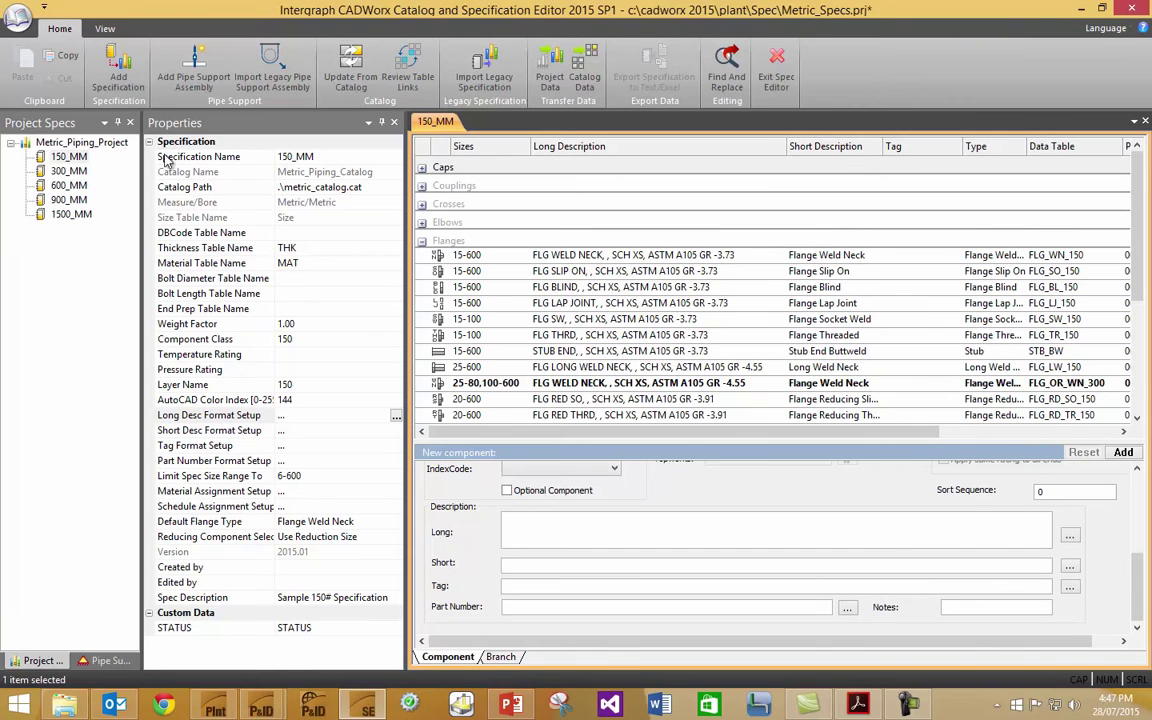
click(20, 26)
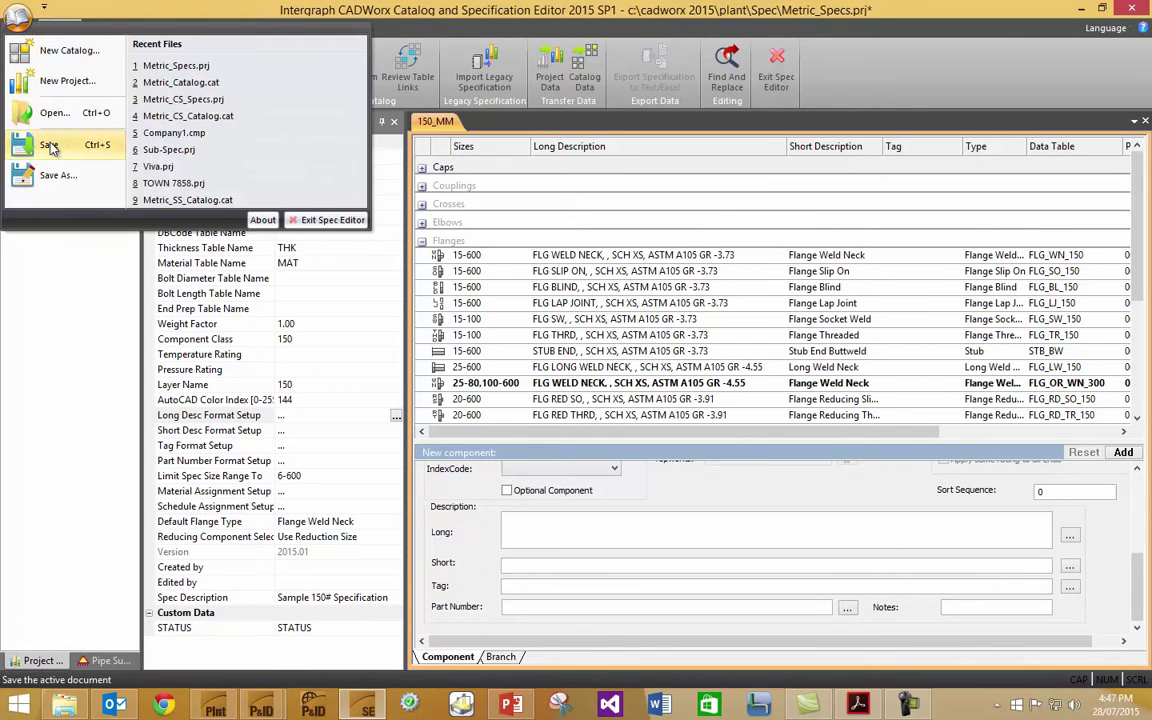
click(50, 147)
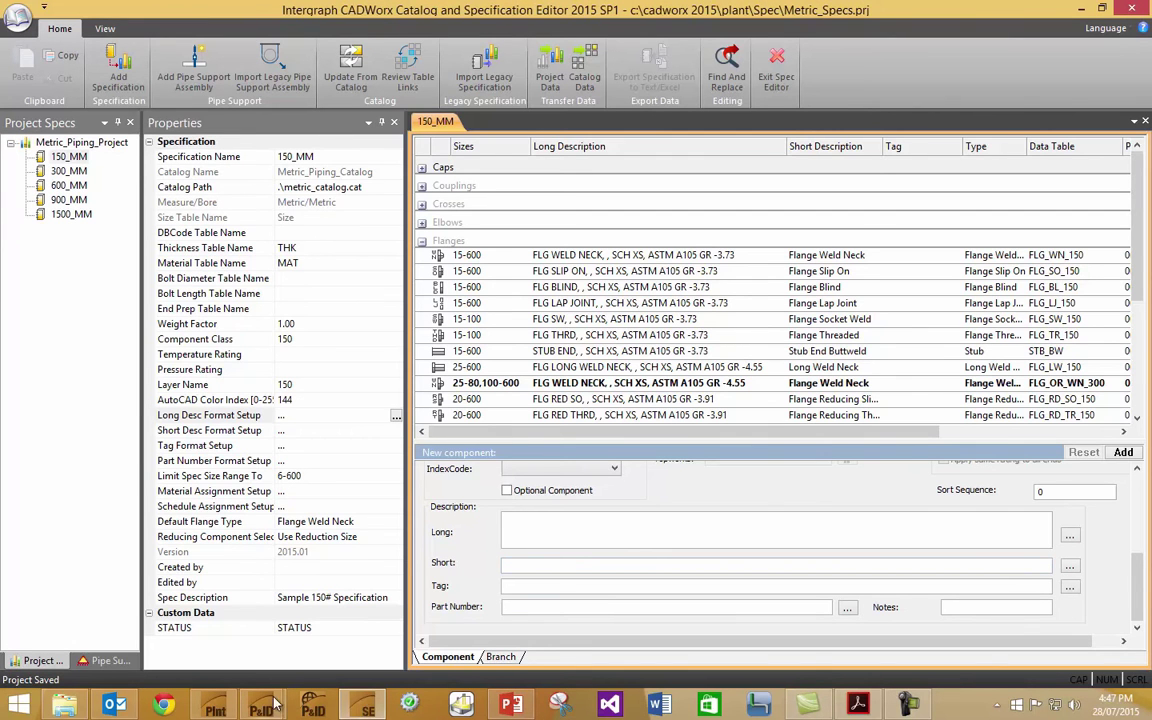
click(215, 705)
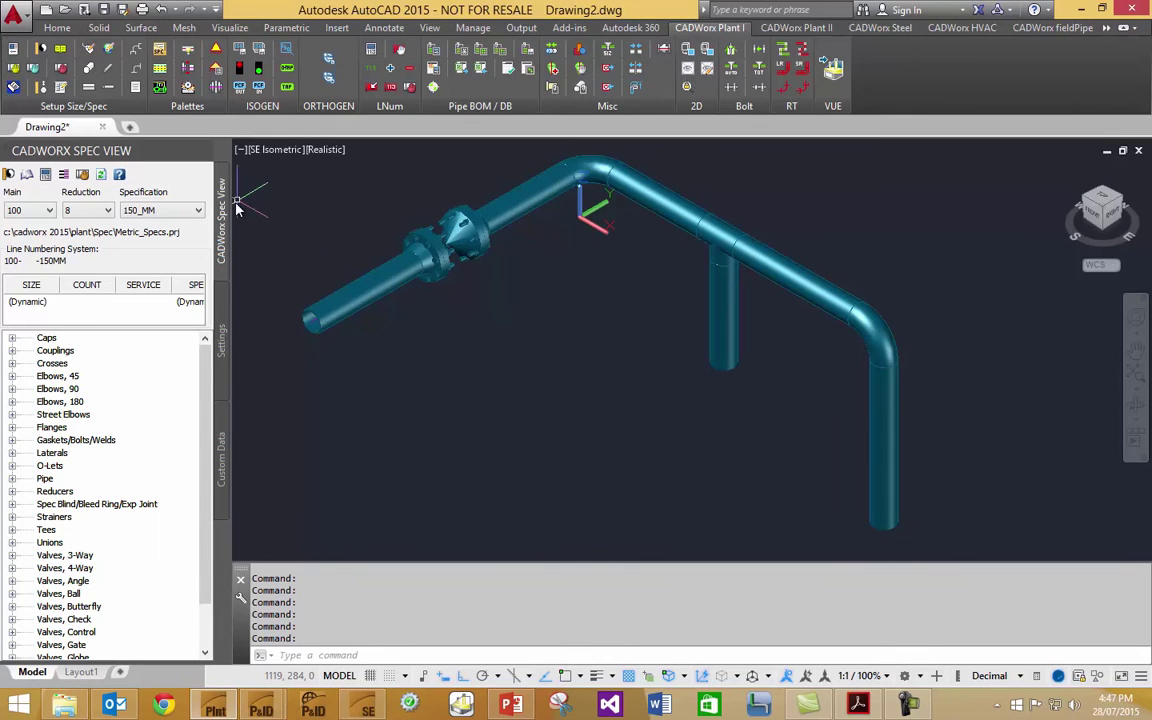
Reload the project spec and show Apply Change Data Rule under SETUP's Piping Rules.
click(100, 175)
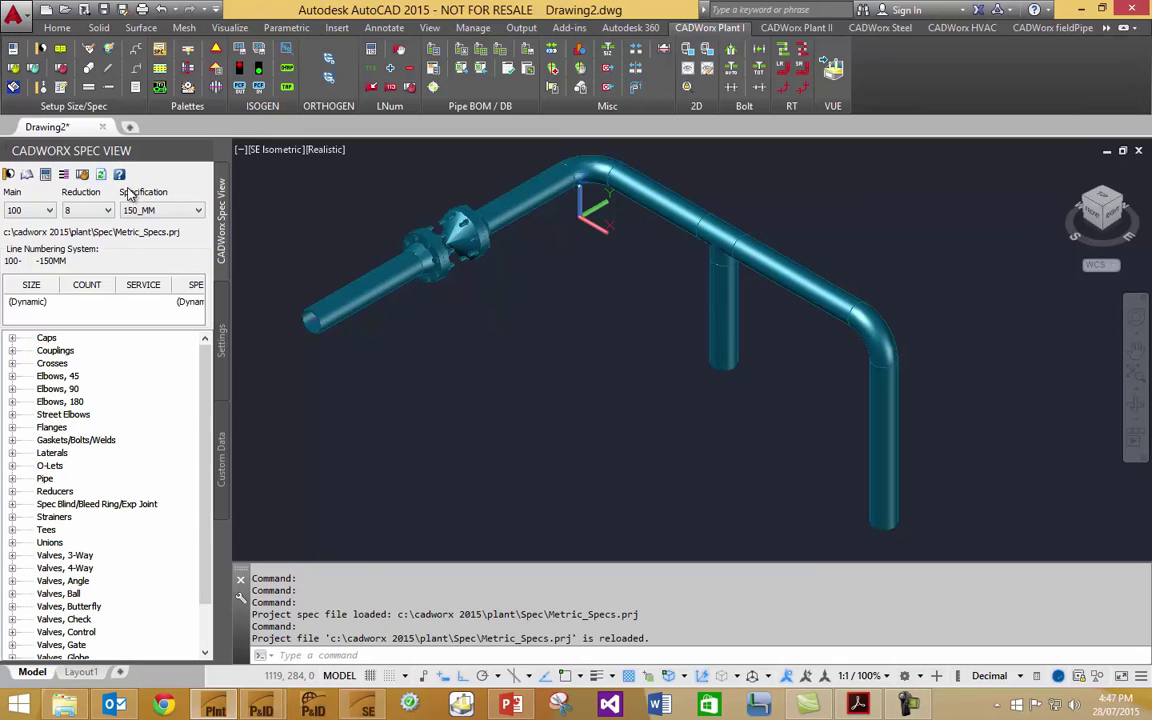
click(100, 67)
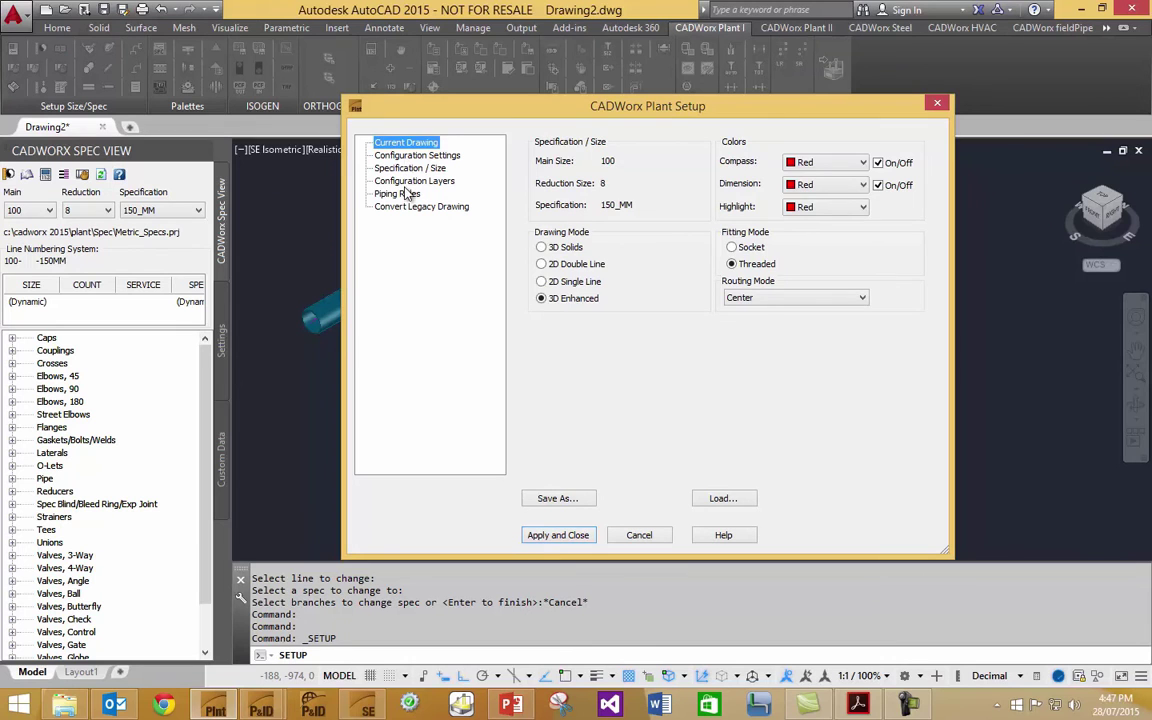
click(397, 193)
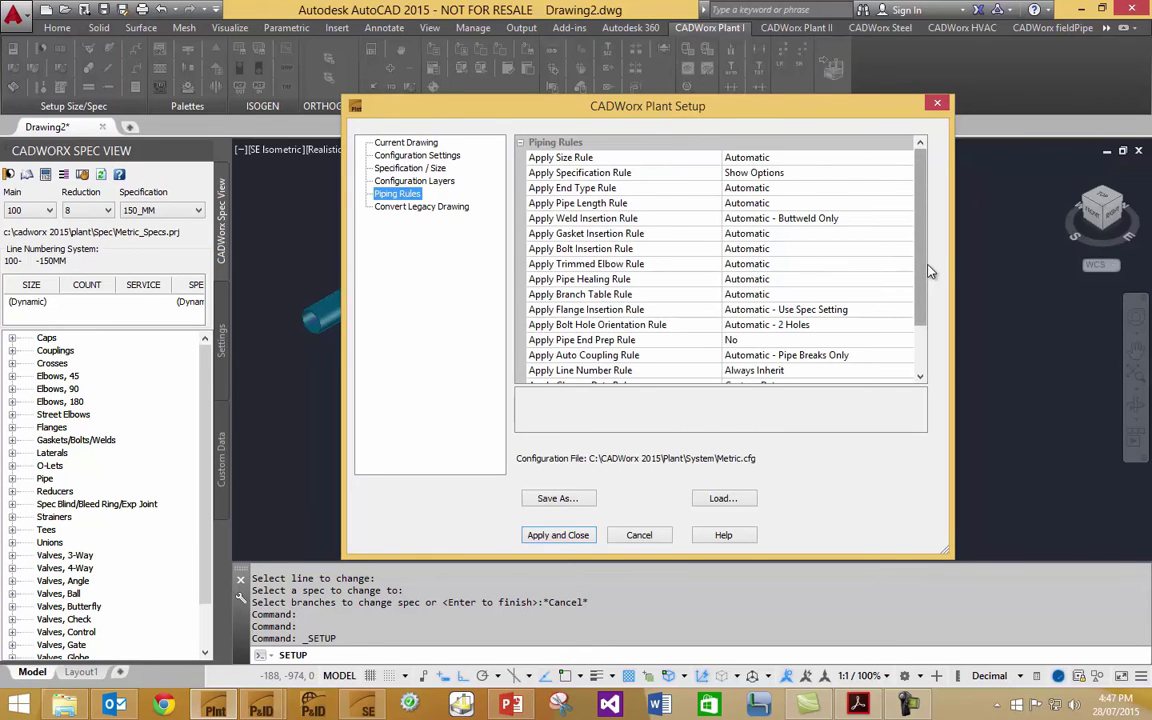
drag(921, 271, 922, 318)
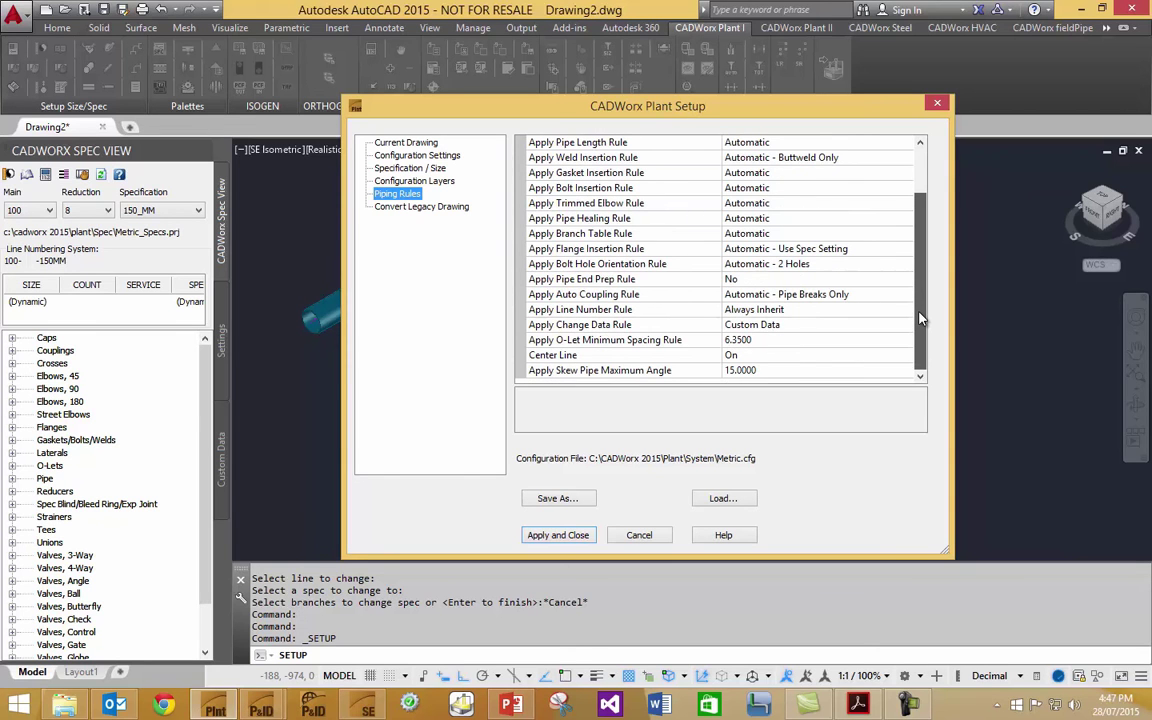
click(600, 324)
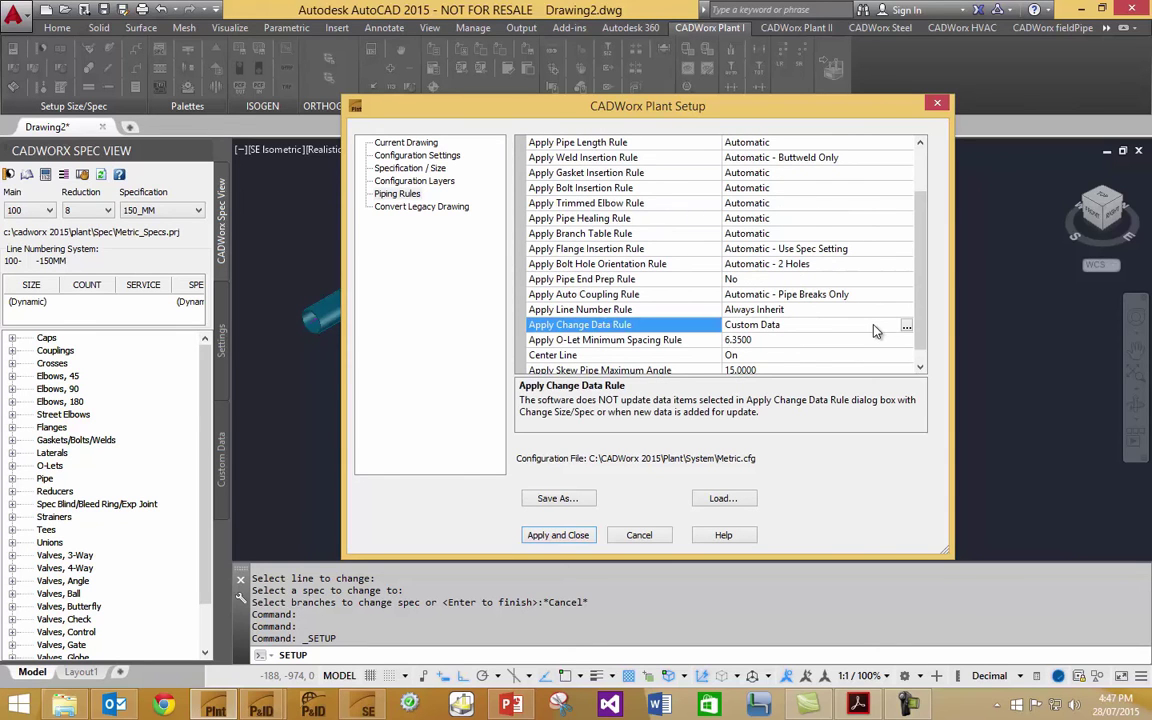
Protect Long description under Apply Change Data Rule, then Apply and Close the setup.
click(905, 326)
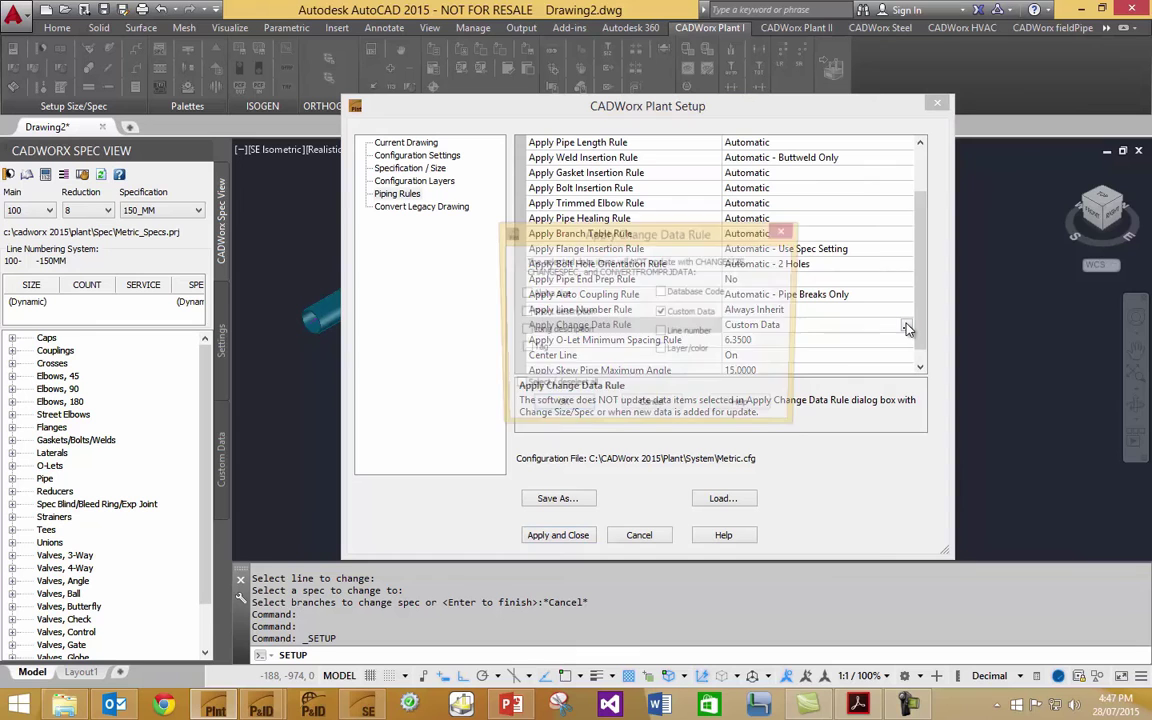
drag(625, 234, 525, 219)
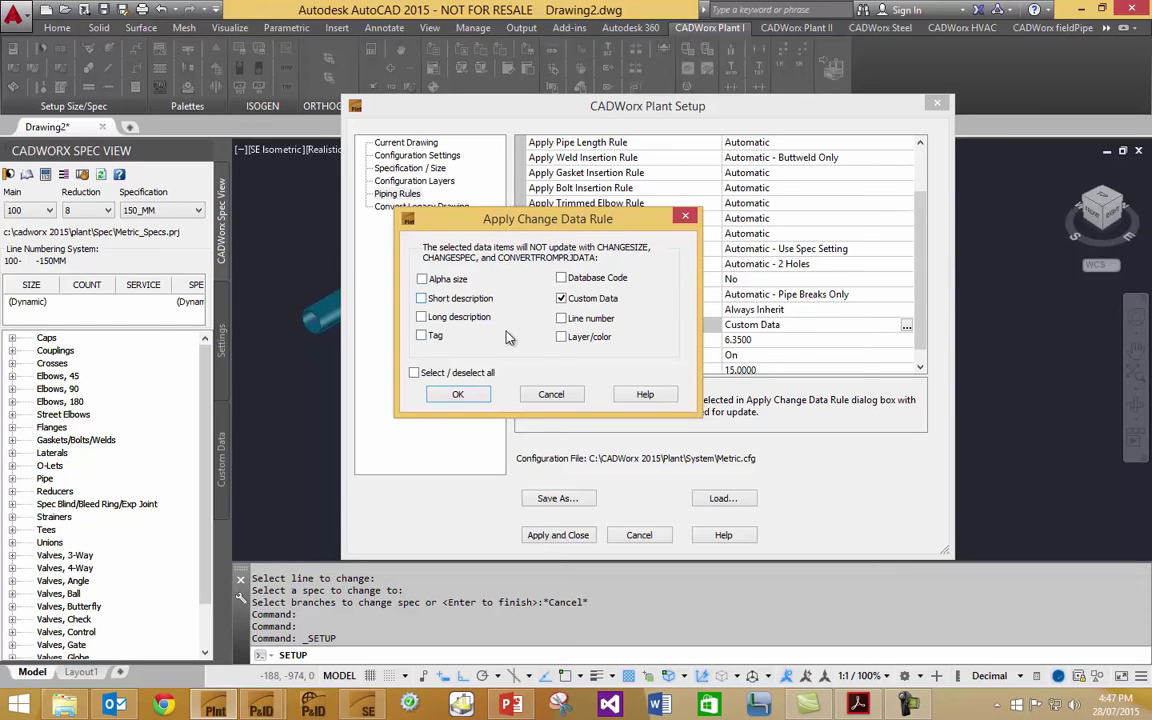
click(440, 300)
click(441, 317)
click(457, 394)
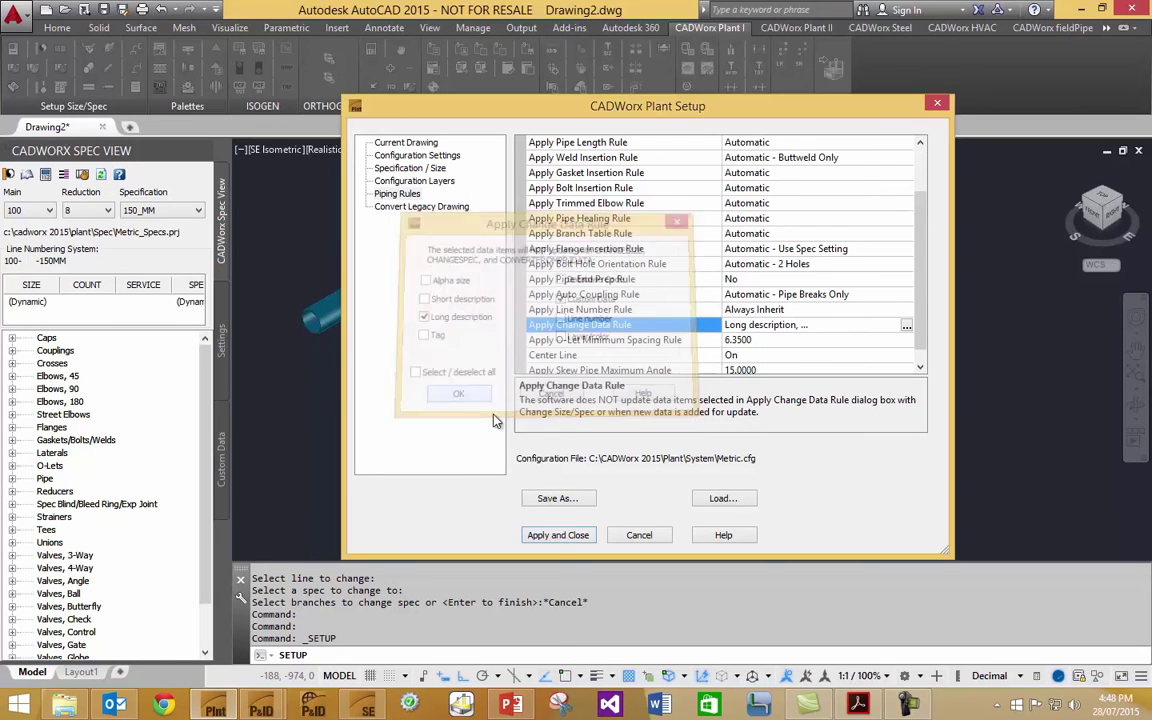
click(577, 535)
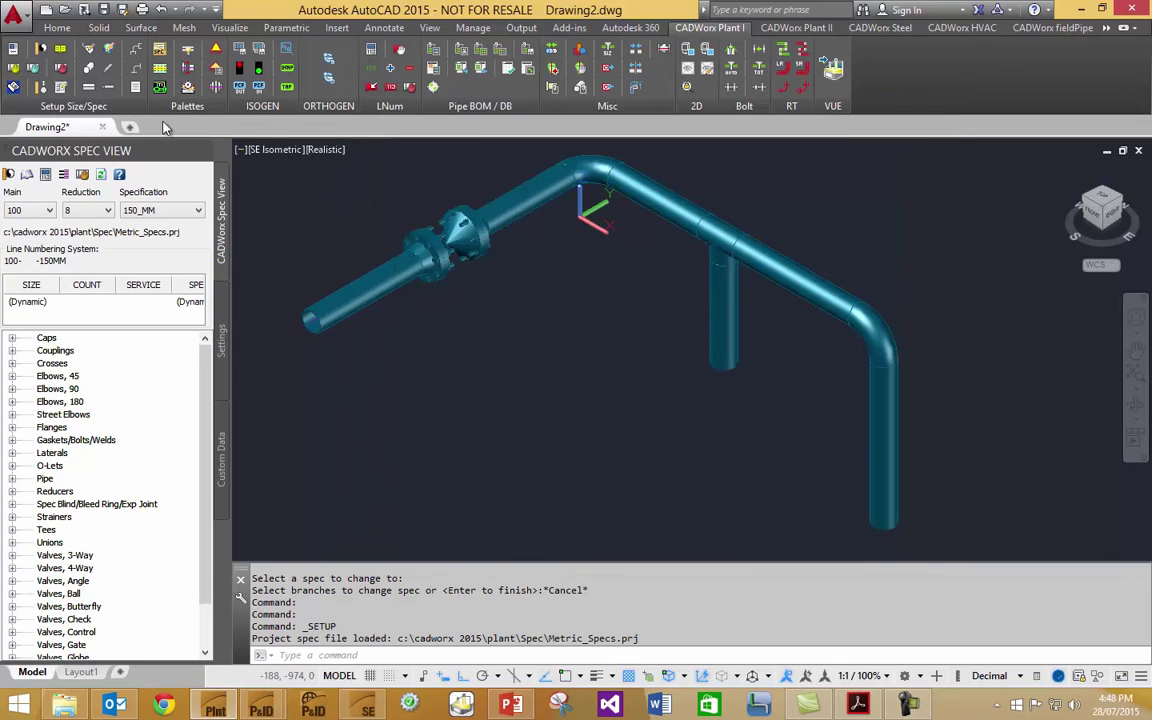
Change the pipe line to a new spec with CHANGESPEC in Automatic mode.
click(60, 88)
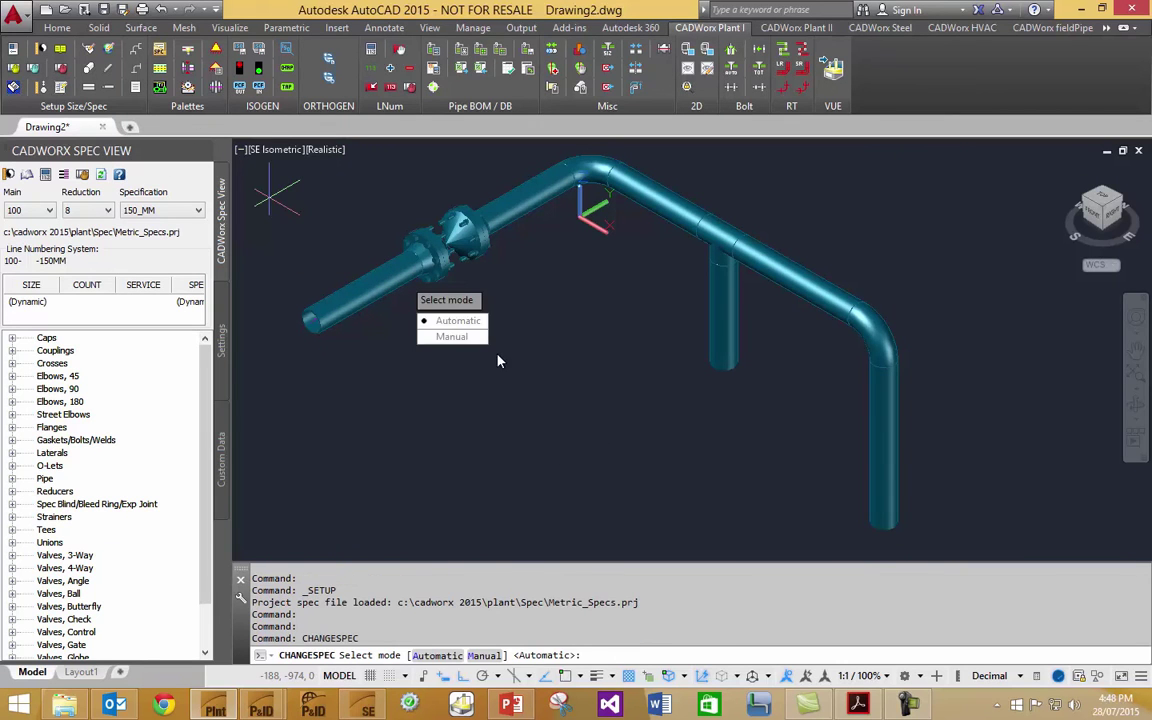
click(462, 322)
click(391, 291)
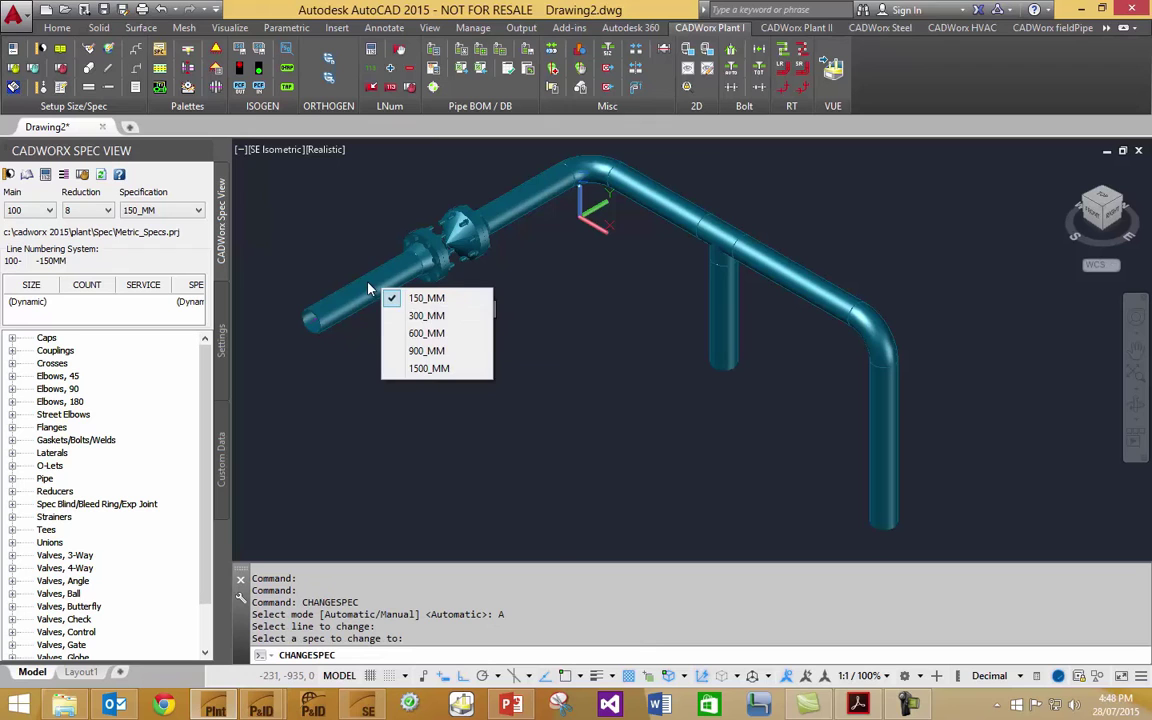
click(447, 302)
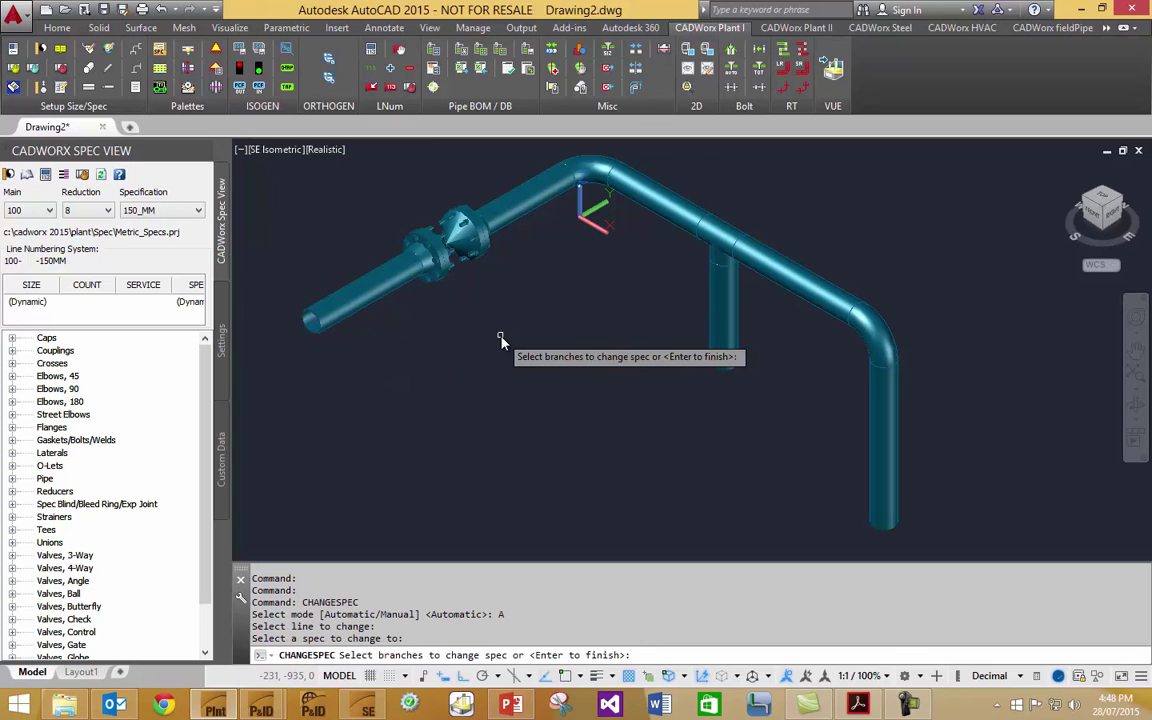
key(Return)
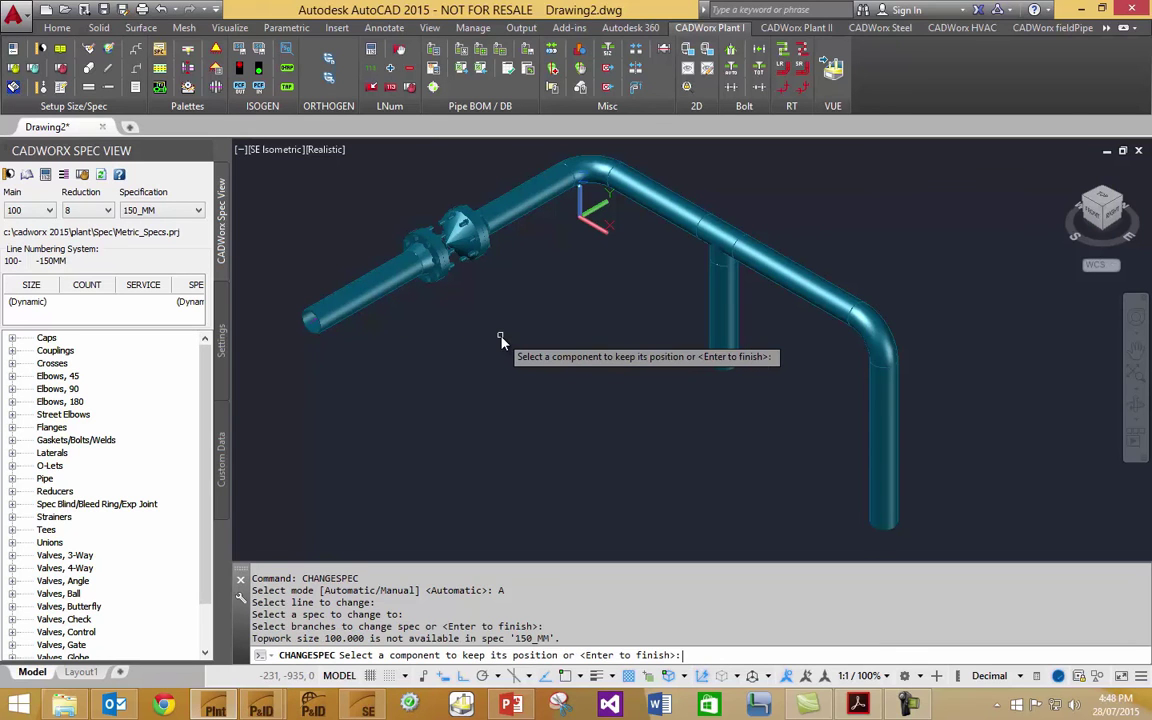
key(Return)
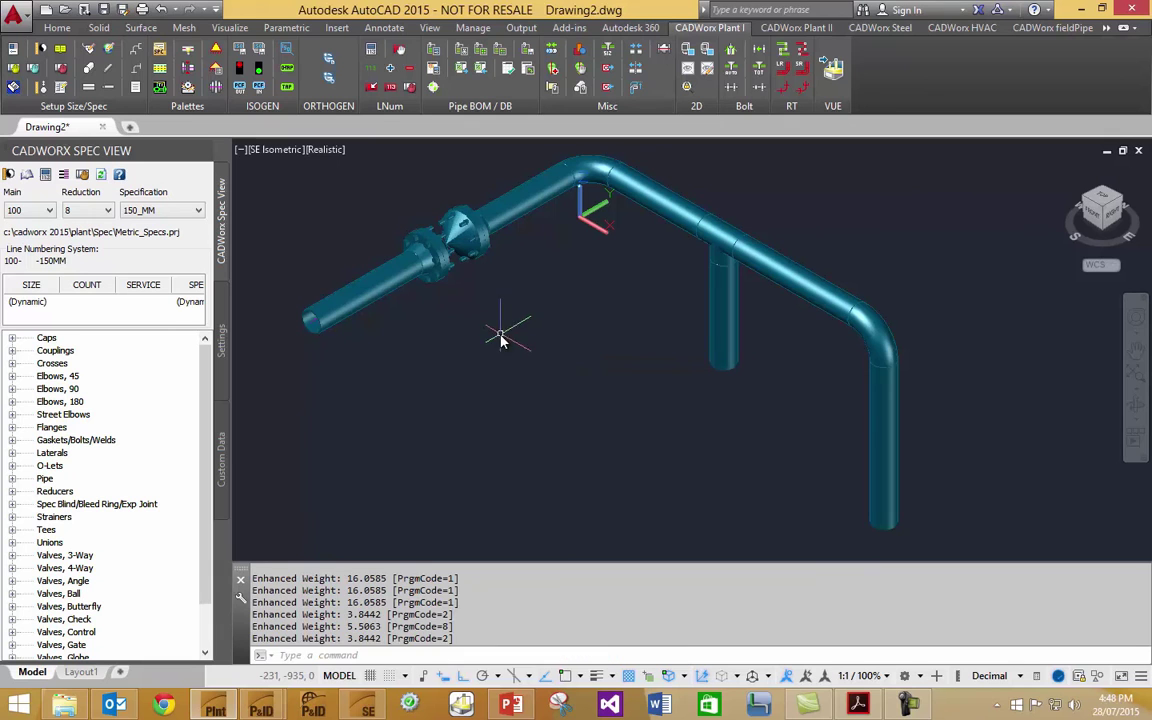
Confirm the left pipe's long description stayed unchanged in its properties.
double_click(361, 305)
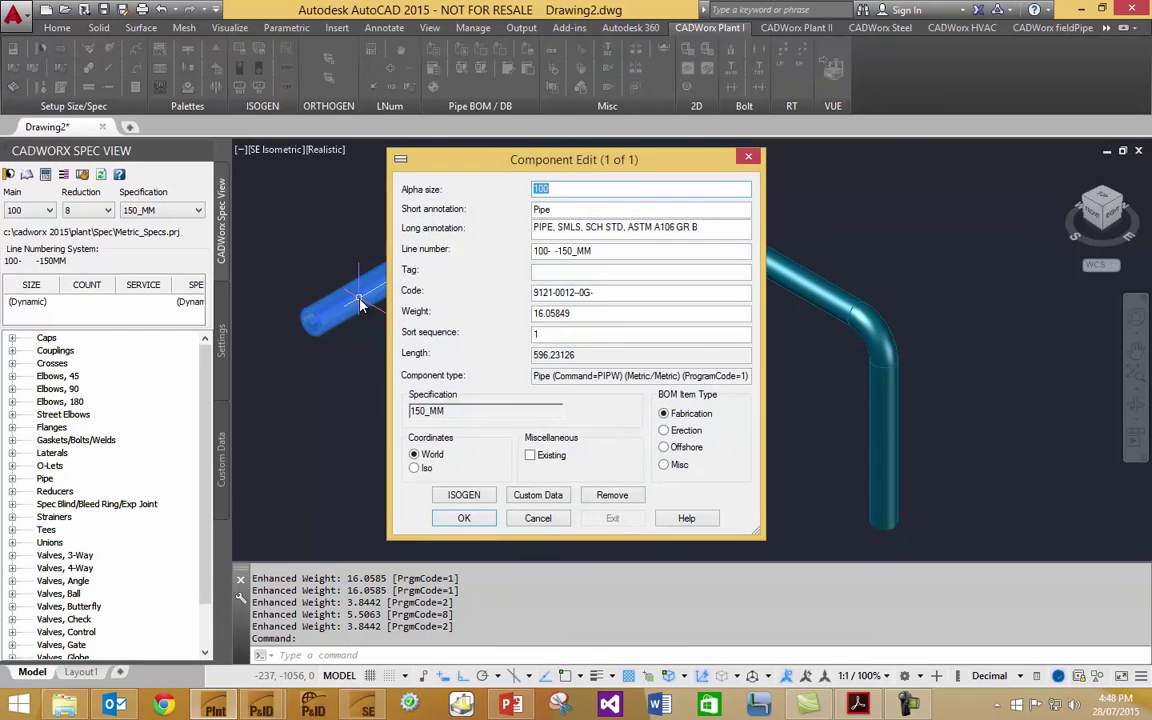
key(Tab)
key(Tab)
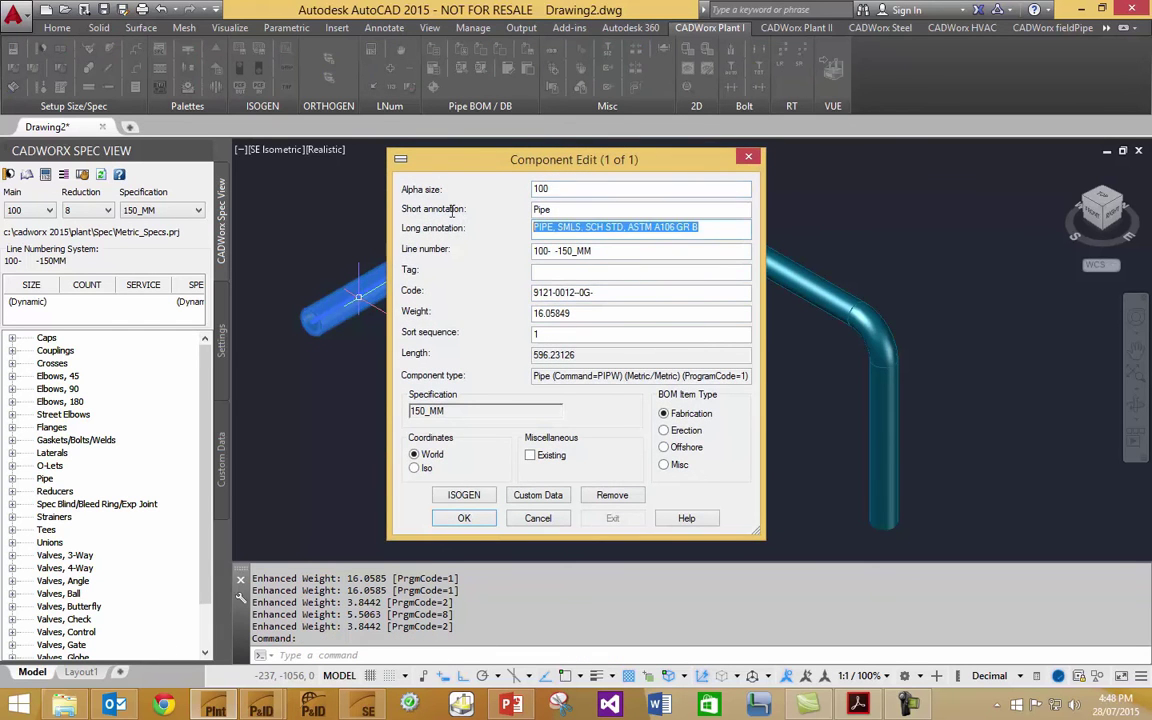
key(Return)
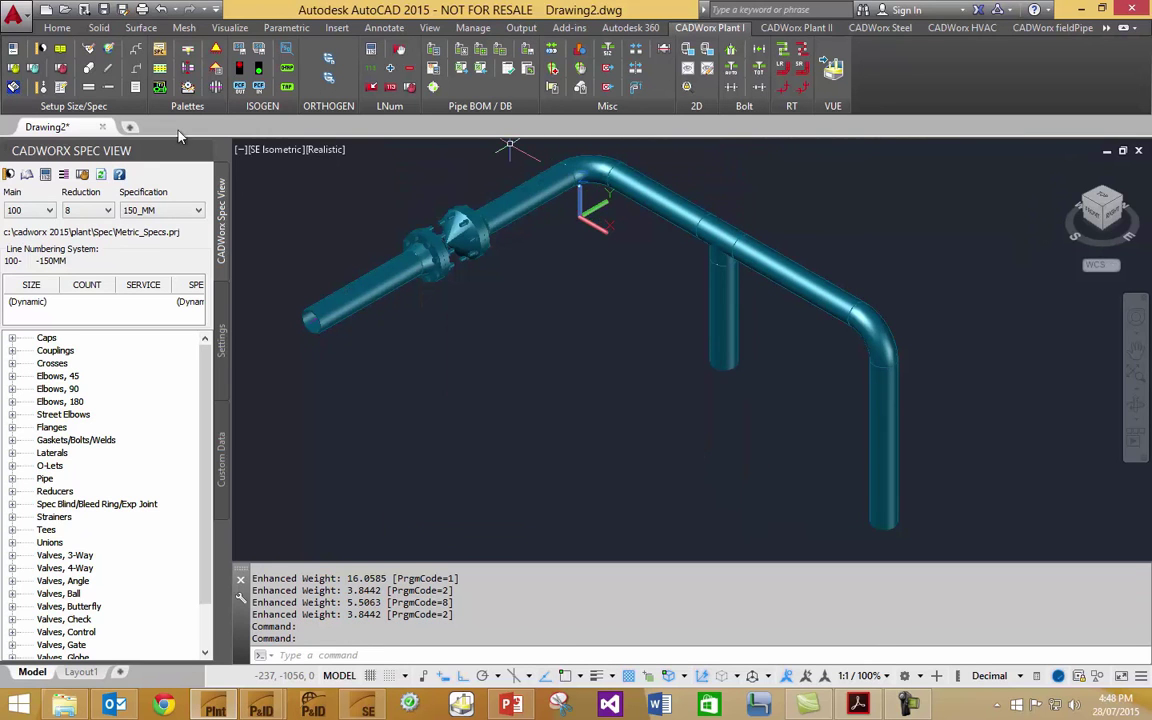
click(12, 48)
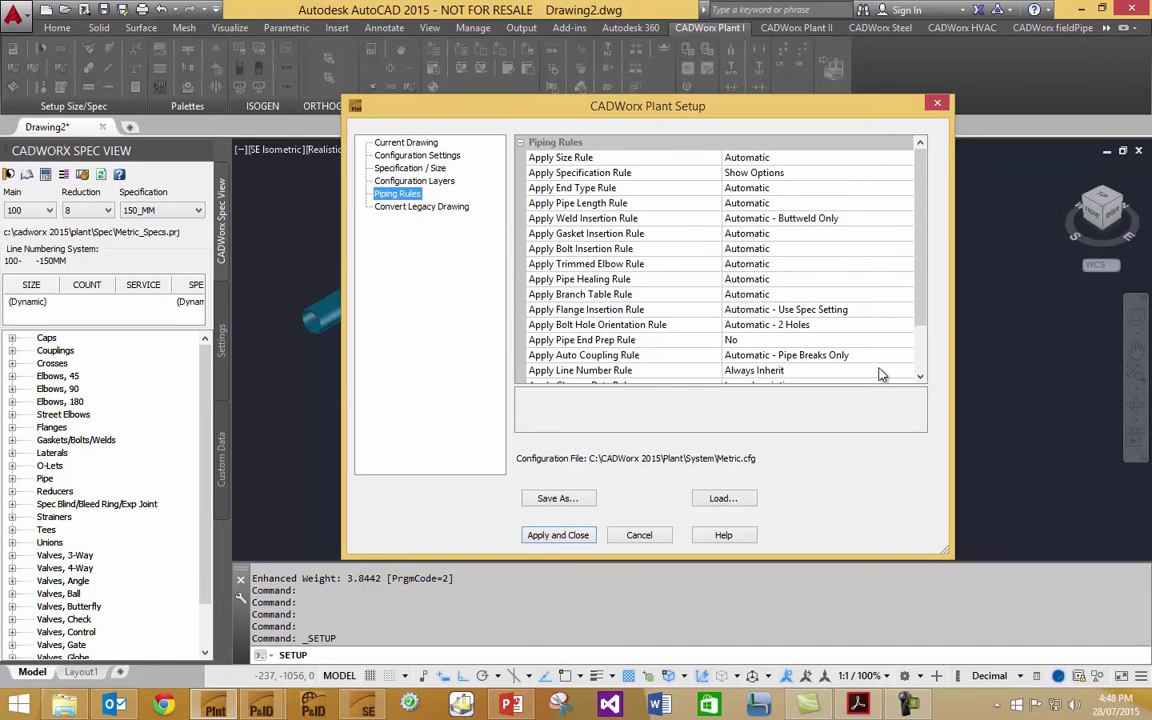
Untick Long description so Apply Change Data Rule protects only custom data, then Apply and Close.
click(921, 363)
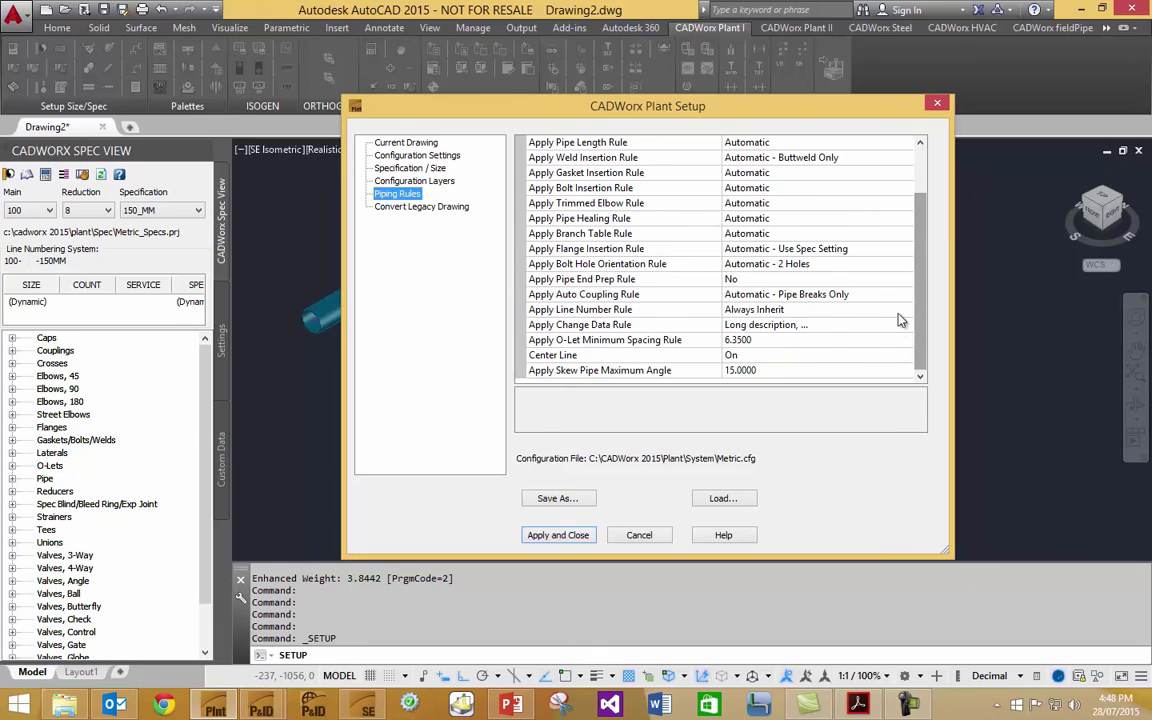
click(900, 325)
click(905, 326)
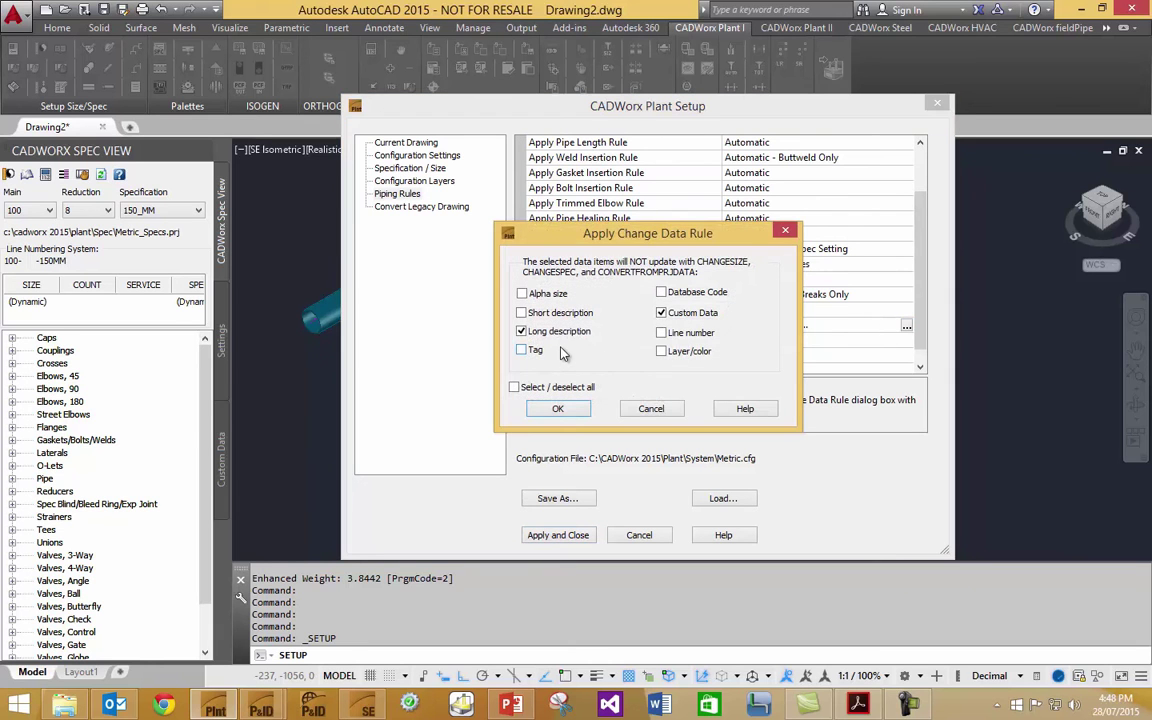
click(558, 408)
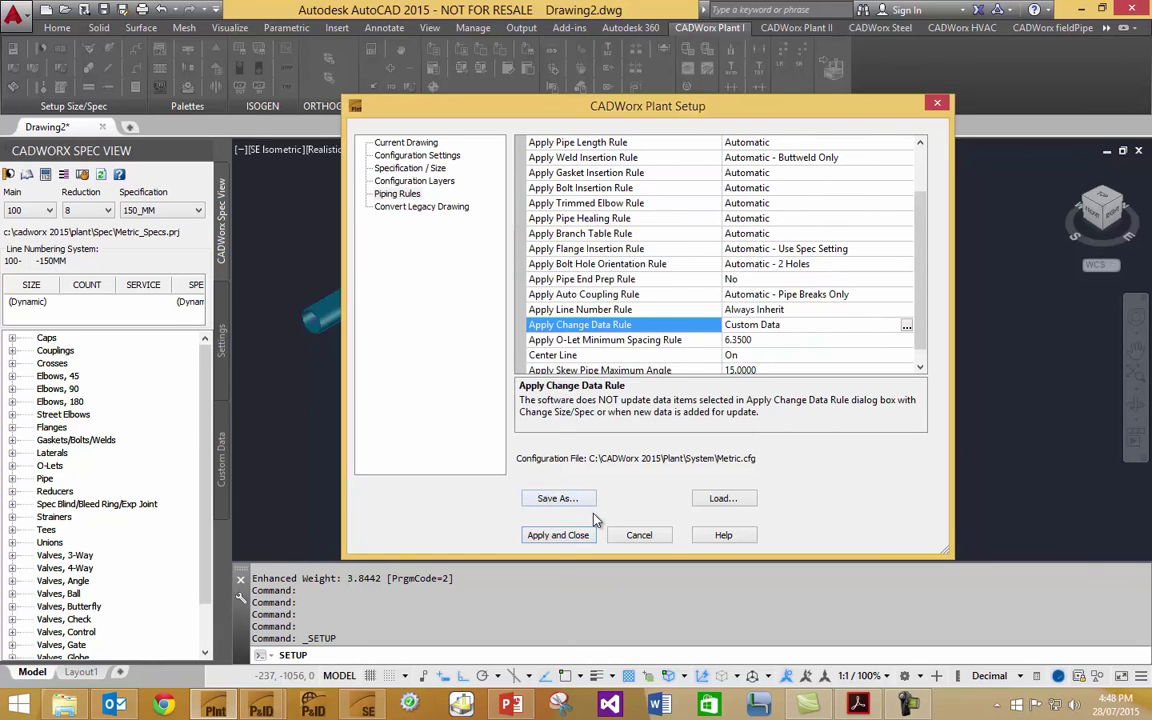
click(557, 535)
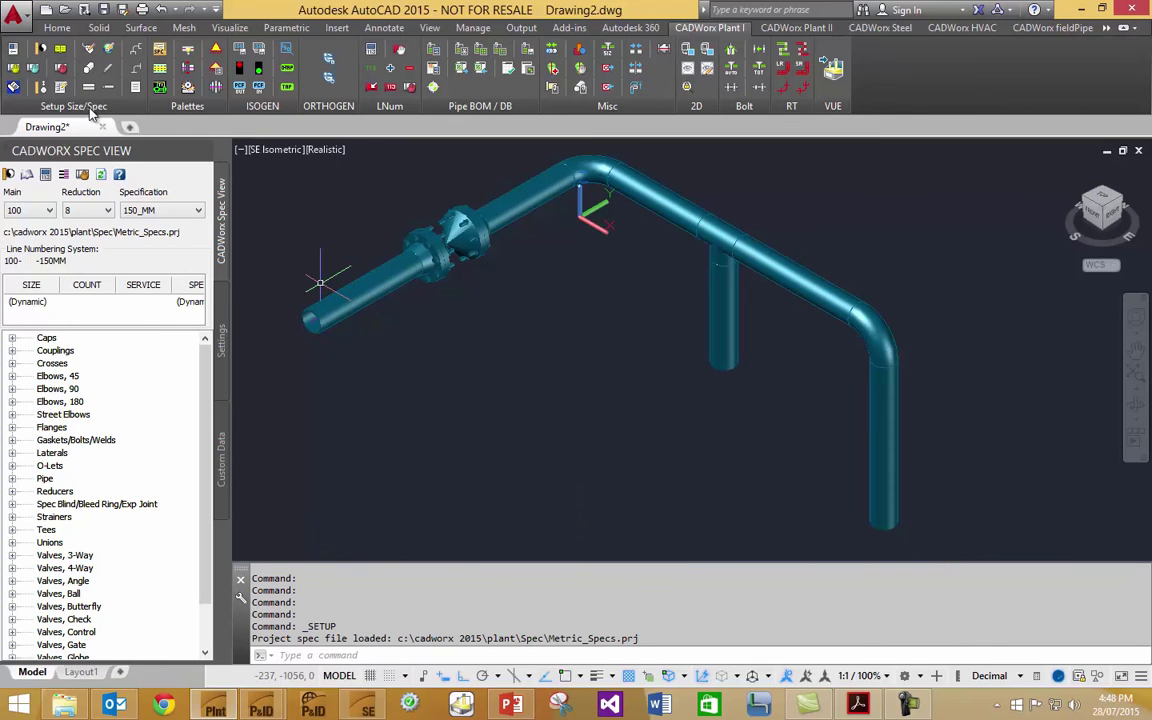
Rerun CHANGESPEC in Automatic mode on the left pipe run with a chosen spec.
click(61, 88)
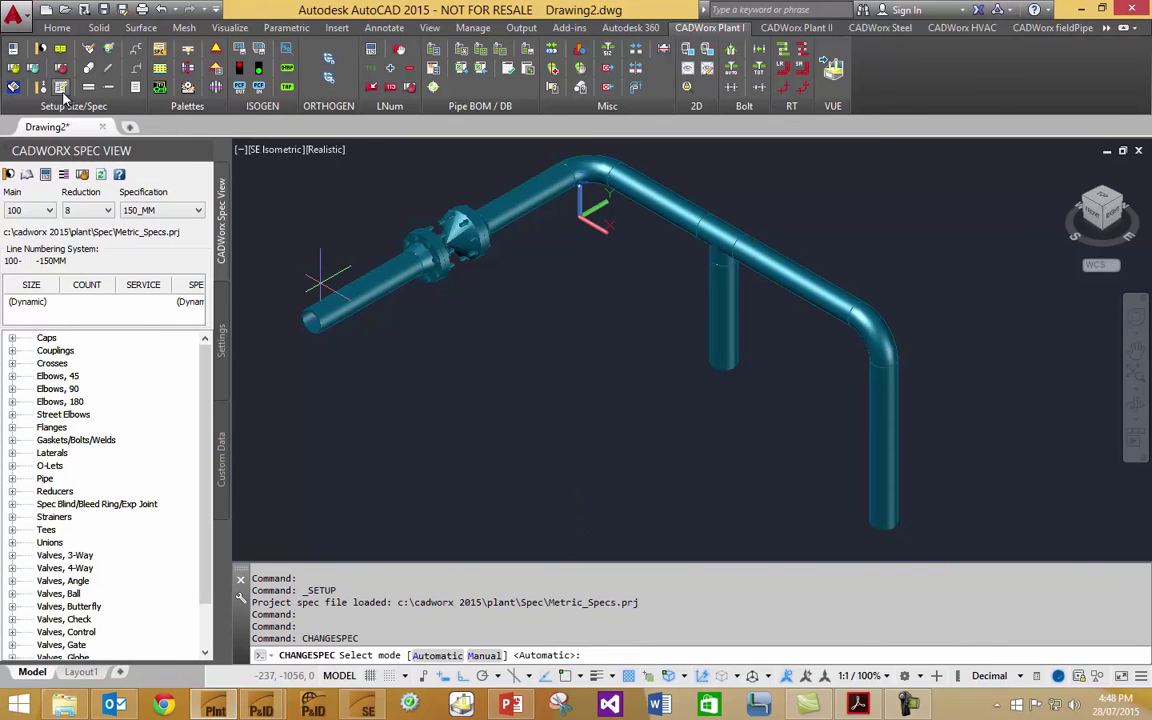
key(Down)
key(Down)
key(Up)
key(Return)
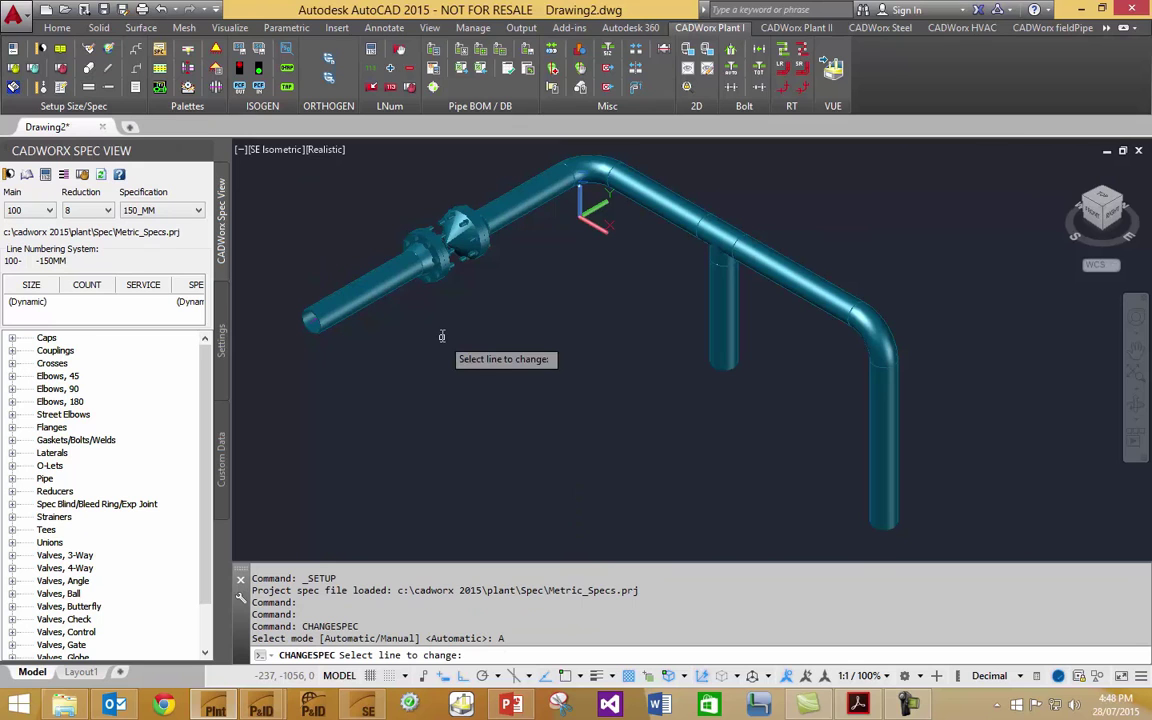
click(396, 297)
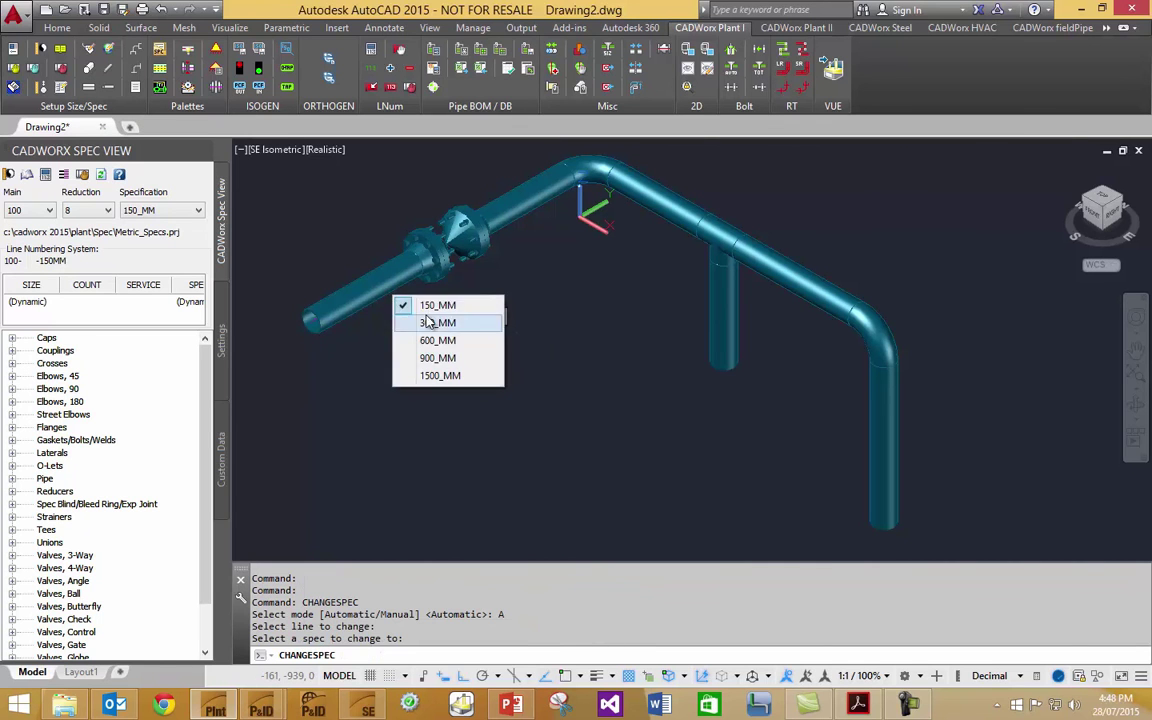
click(428, 321)
key(Return)
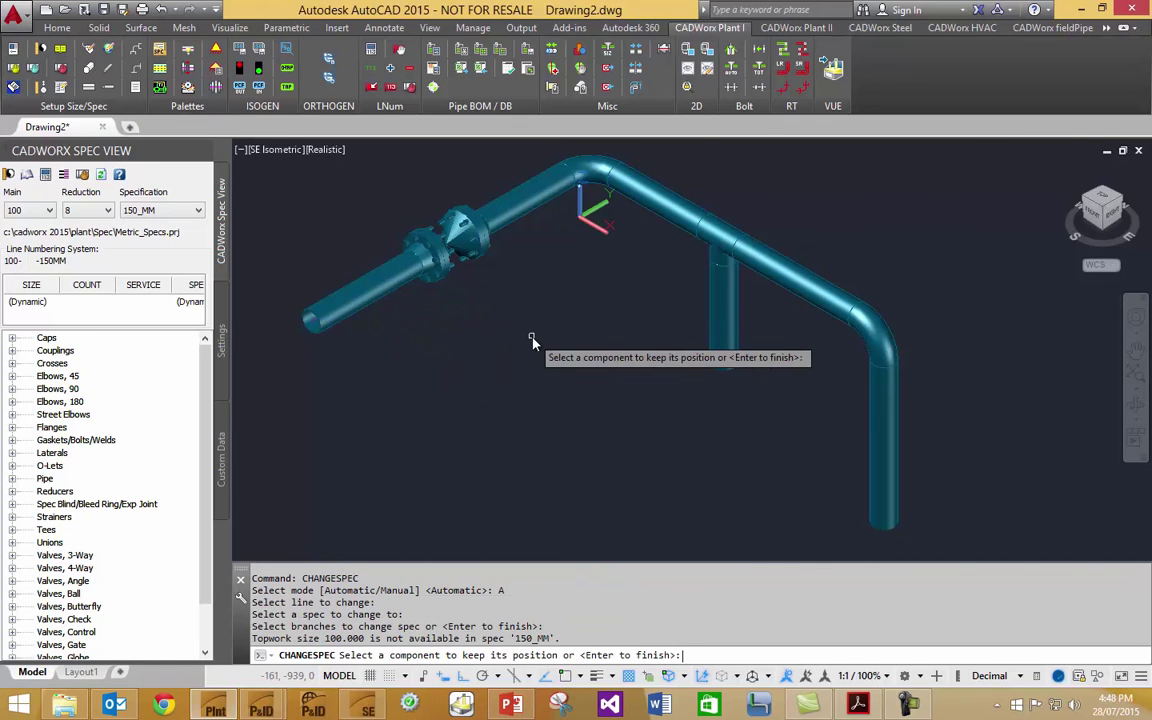
key(Return)
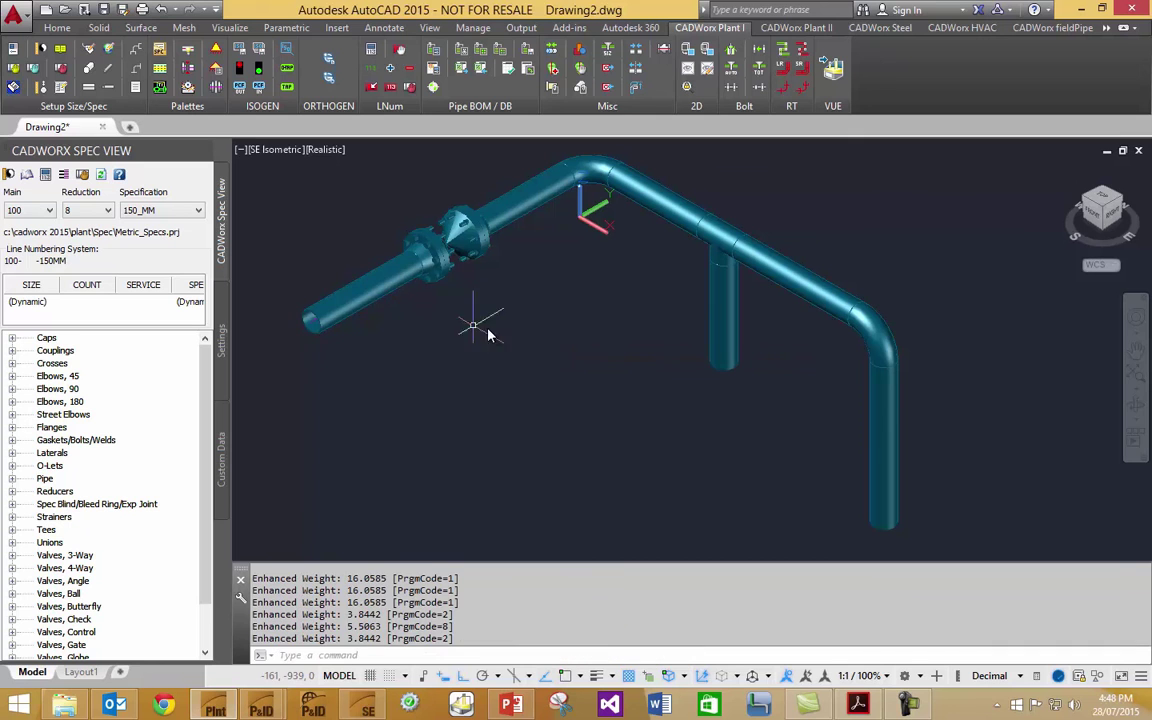
double_click(369, 305)
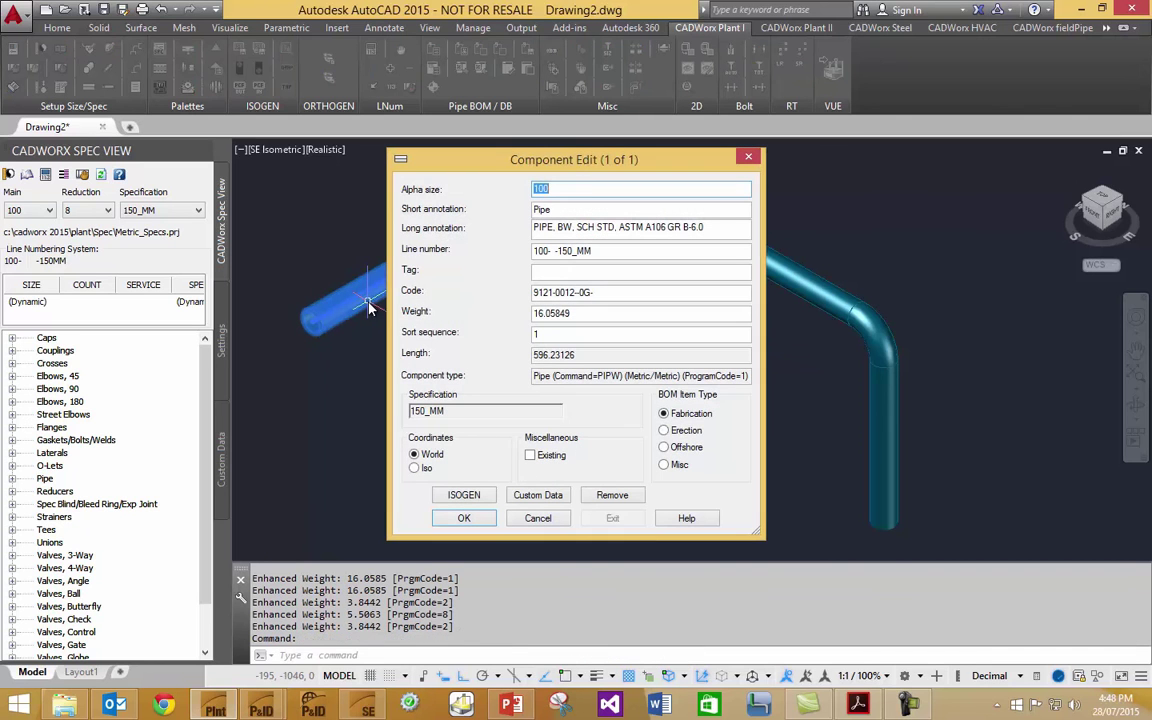
drag(709, 228, 666, 227)
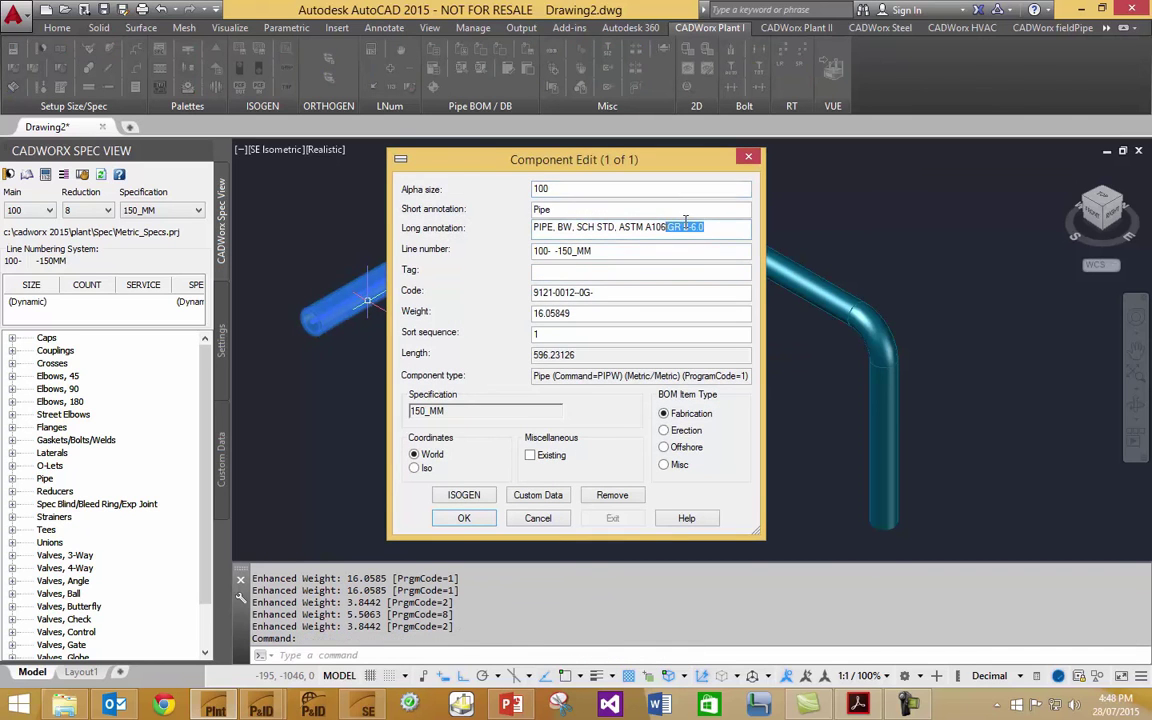
click(748, 156)
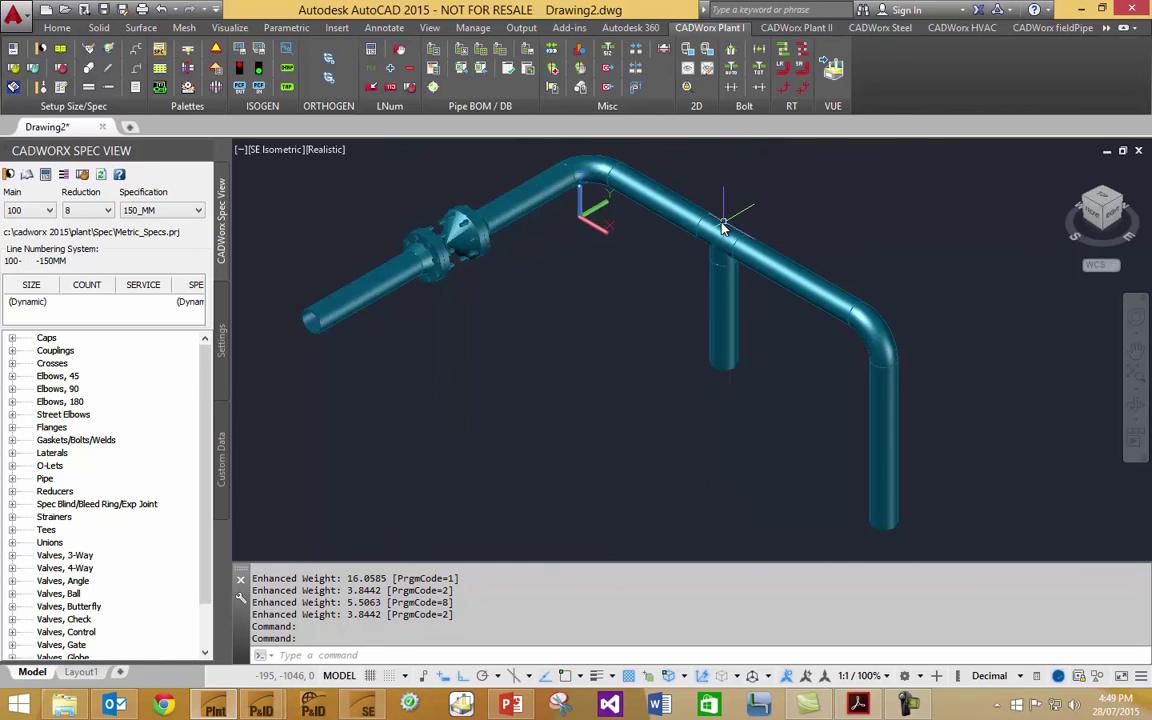
double_click(724, 228)
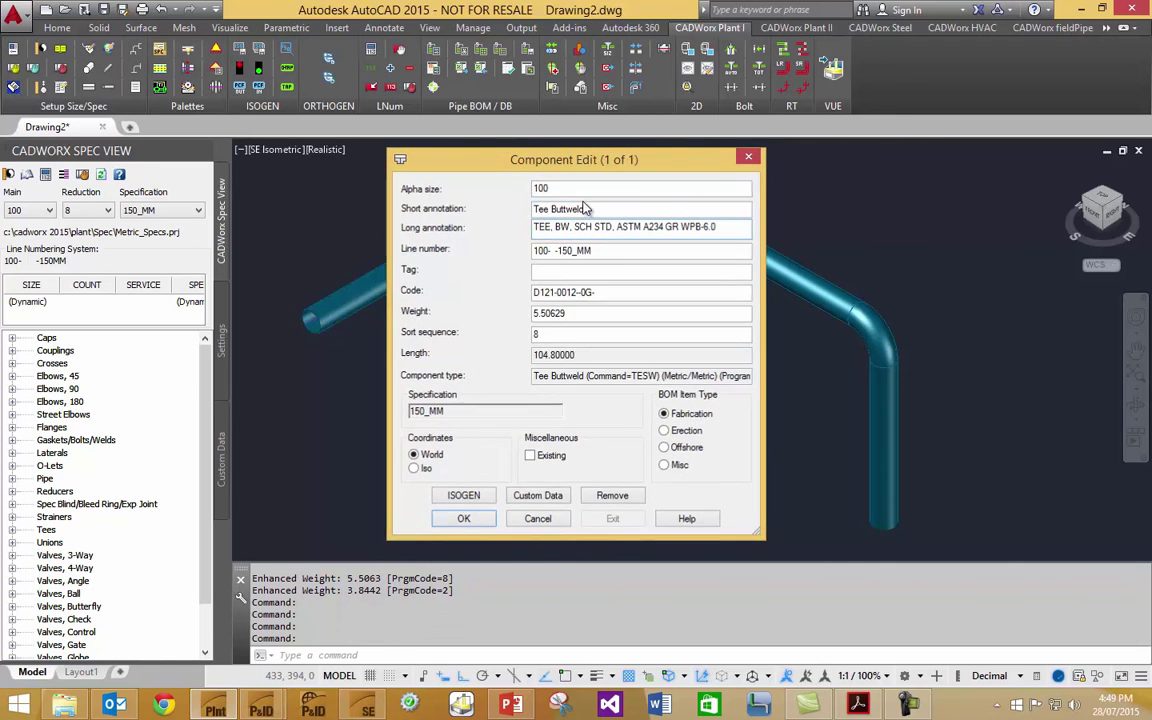
key(Return)
double_click(453, 247)
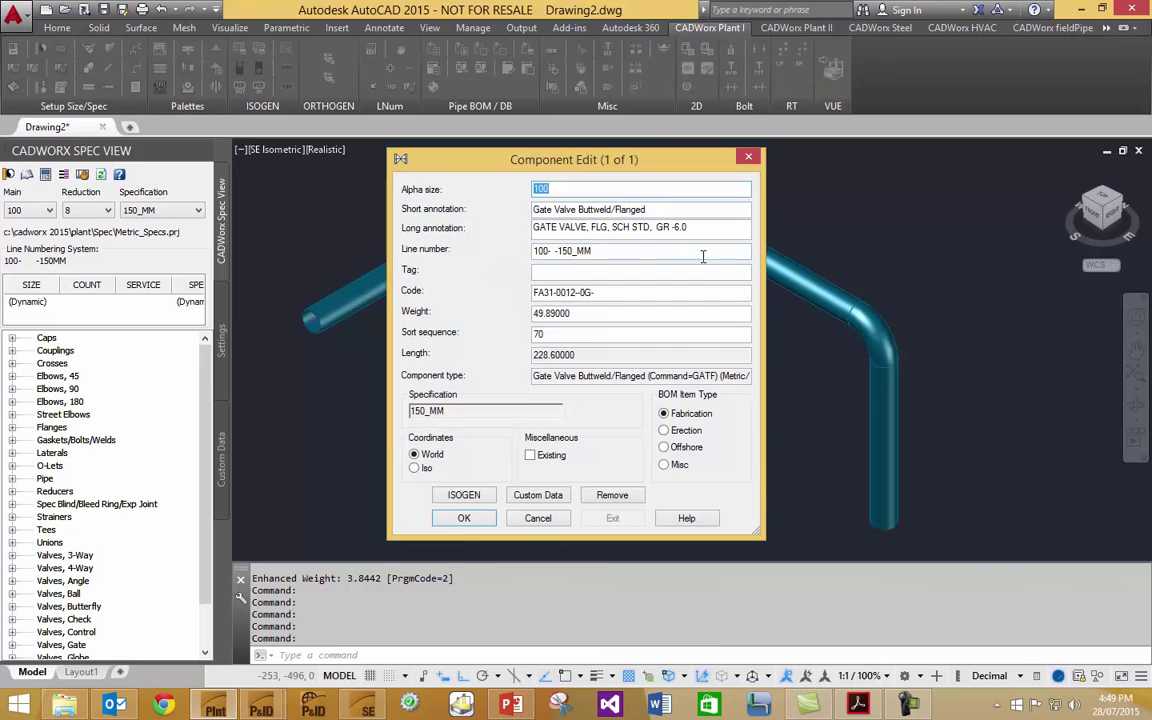
click(734, 172)
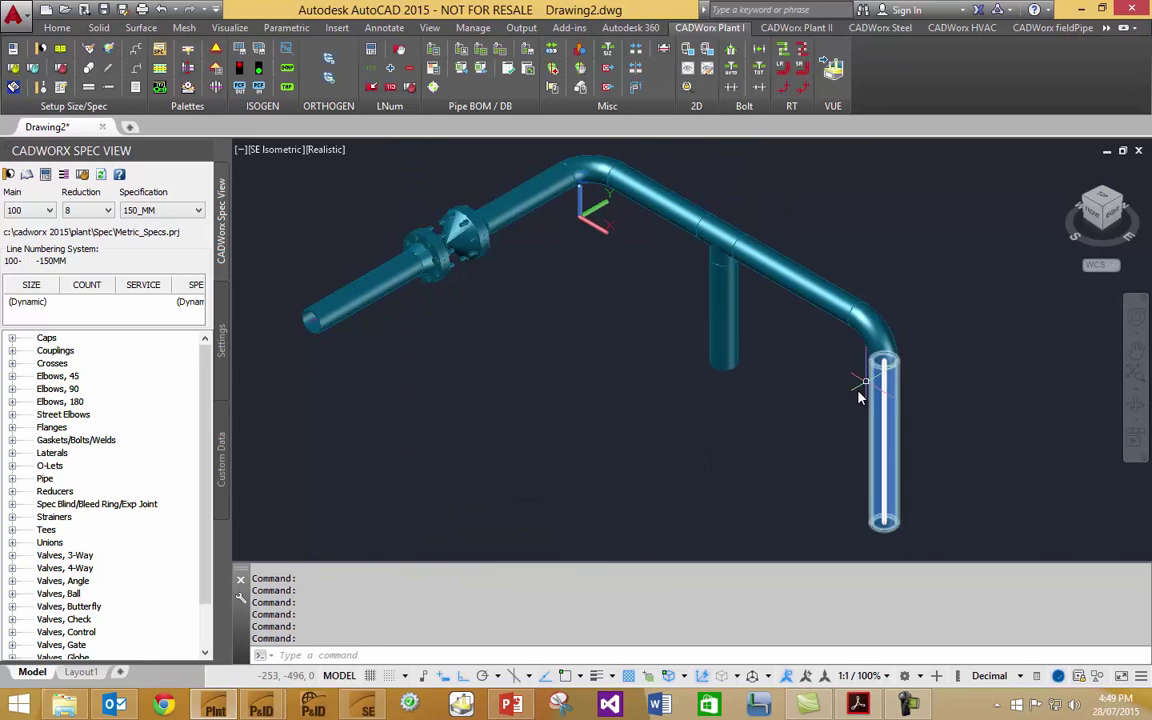